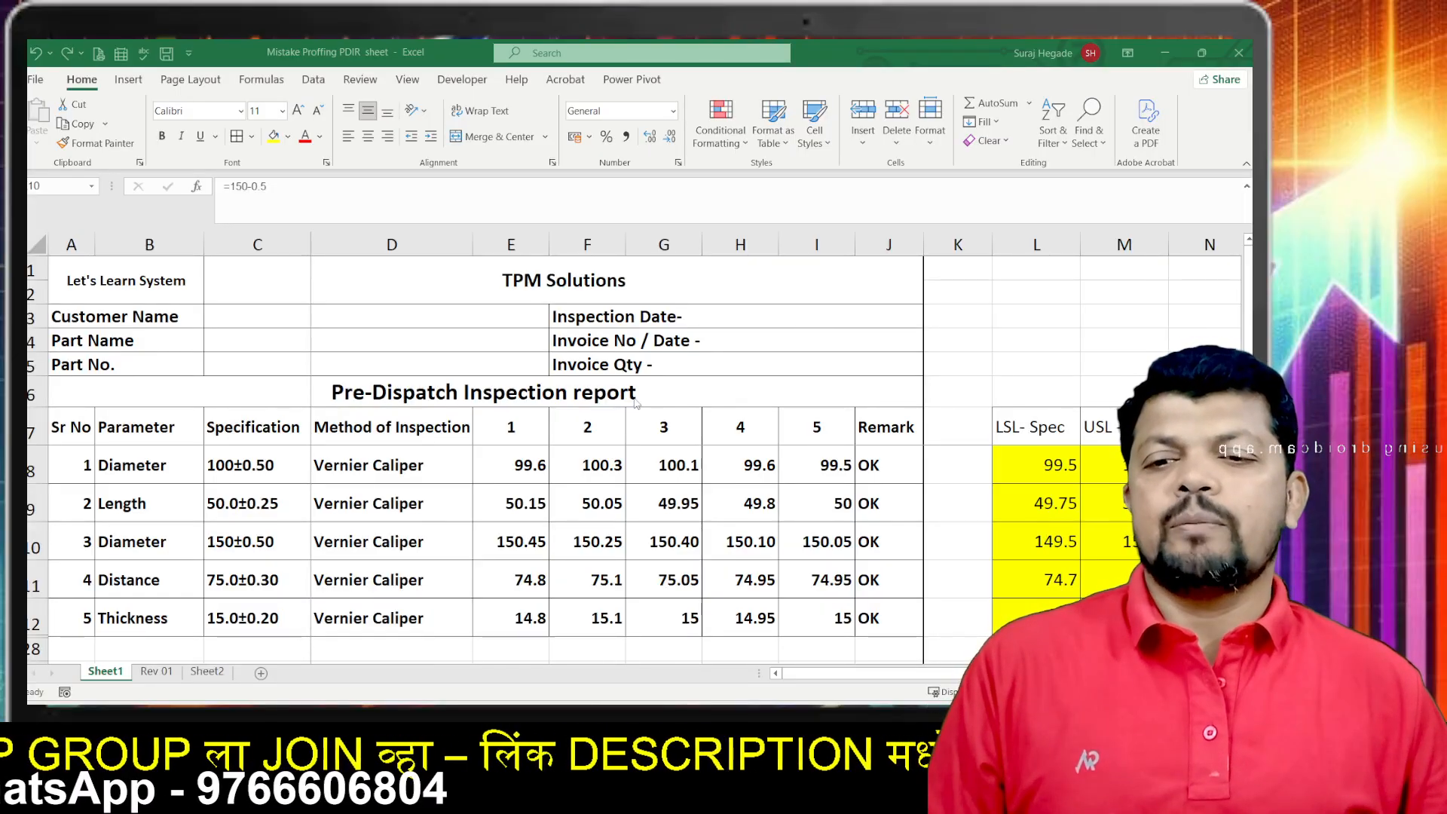
Step: Examine the Sheet1 inspection report, including the diameter specification, the LSL and USL limit formulas, and the Min and Max columns
scroll(481, 505, down, 3)
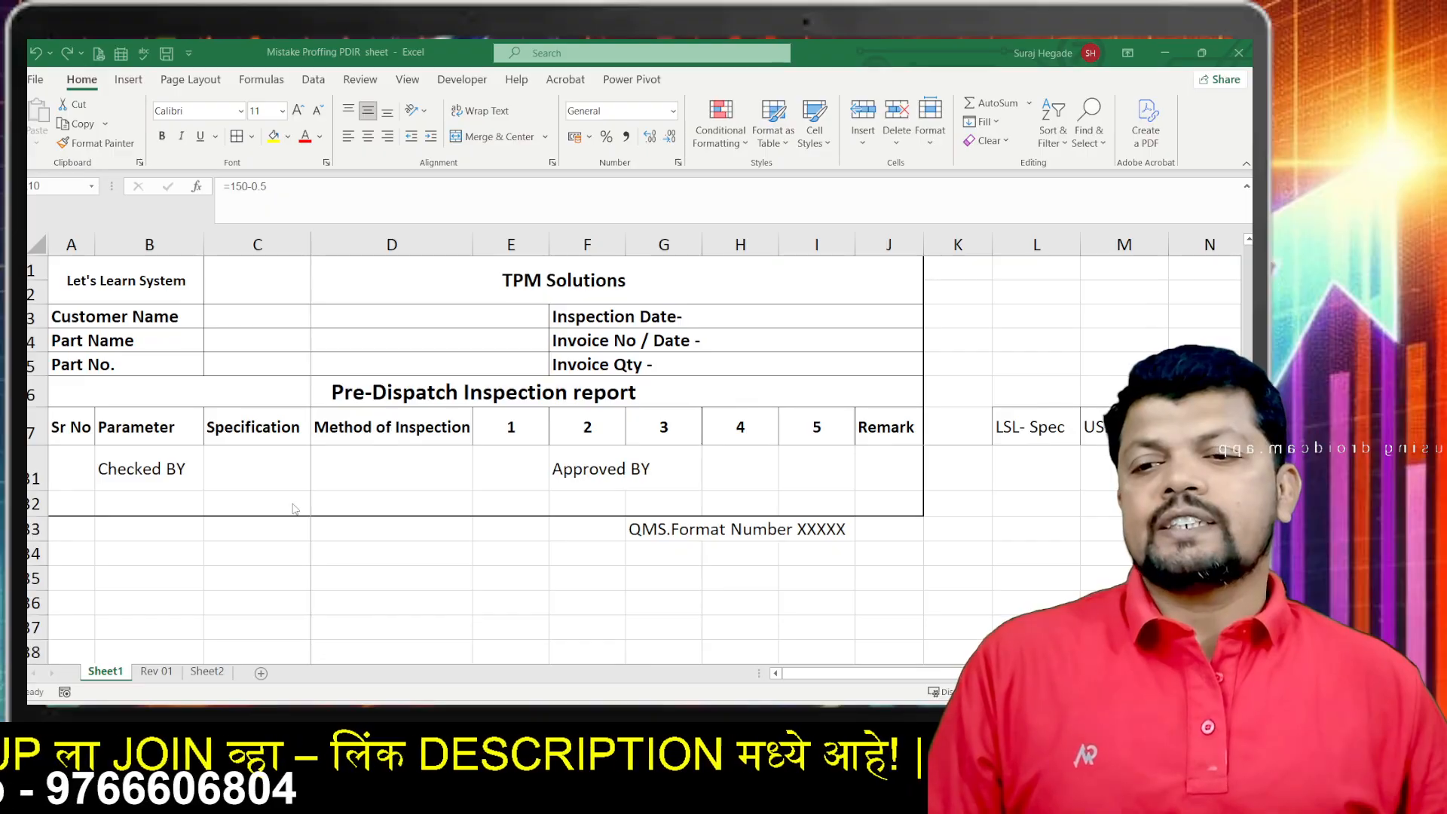
scroll(296, 509, up, 2)
scroll(476, 537, up, 3)
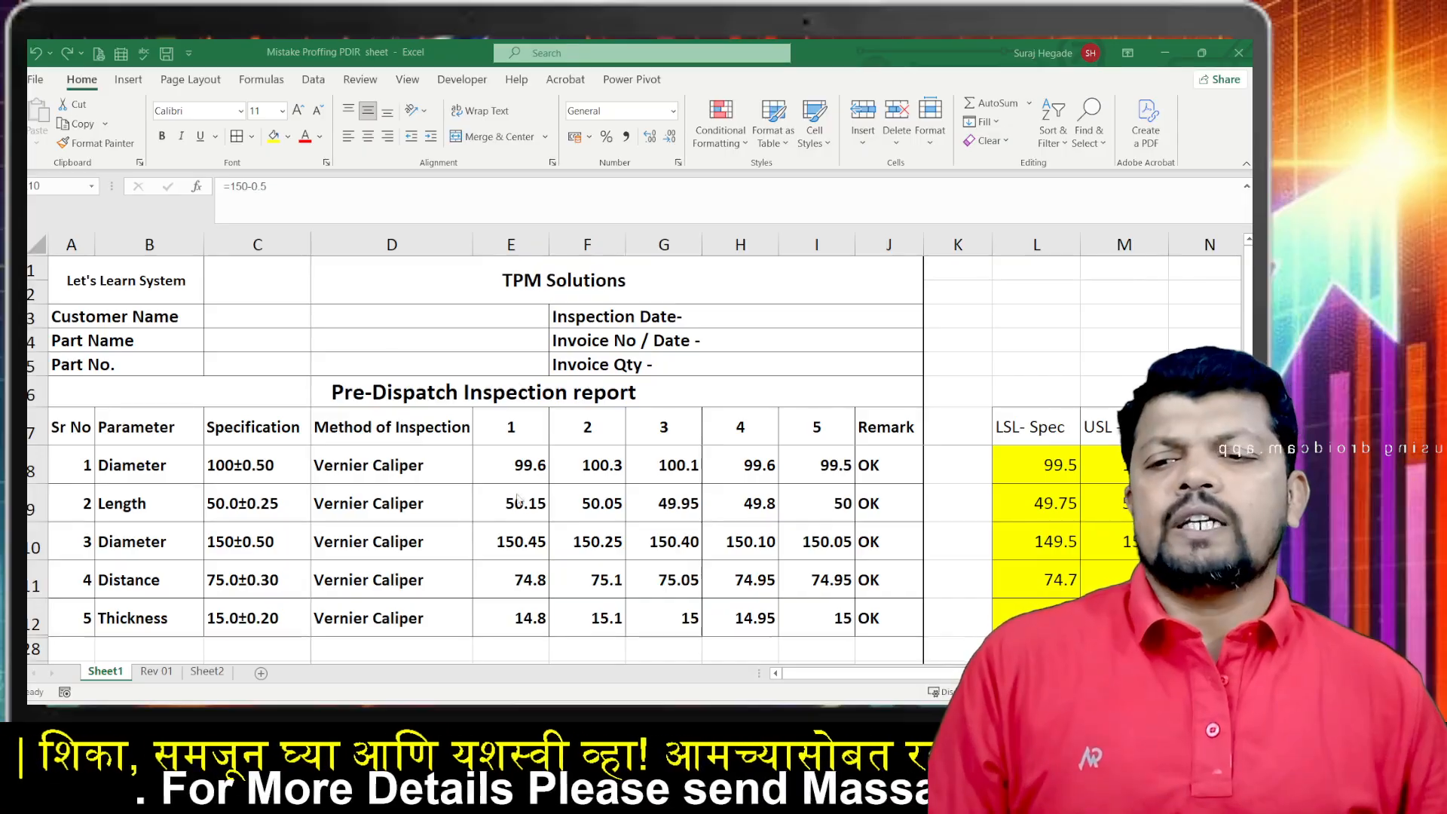
click(277, 465)
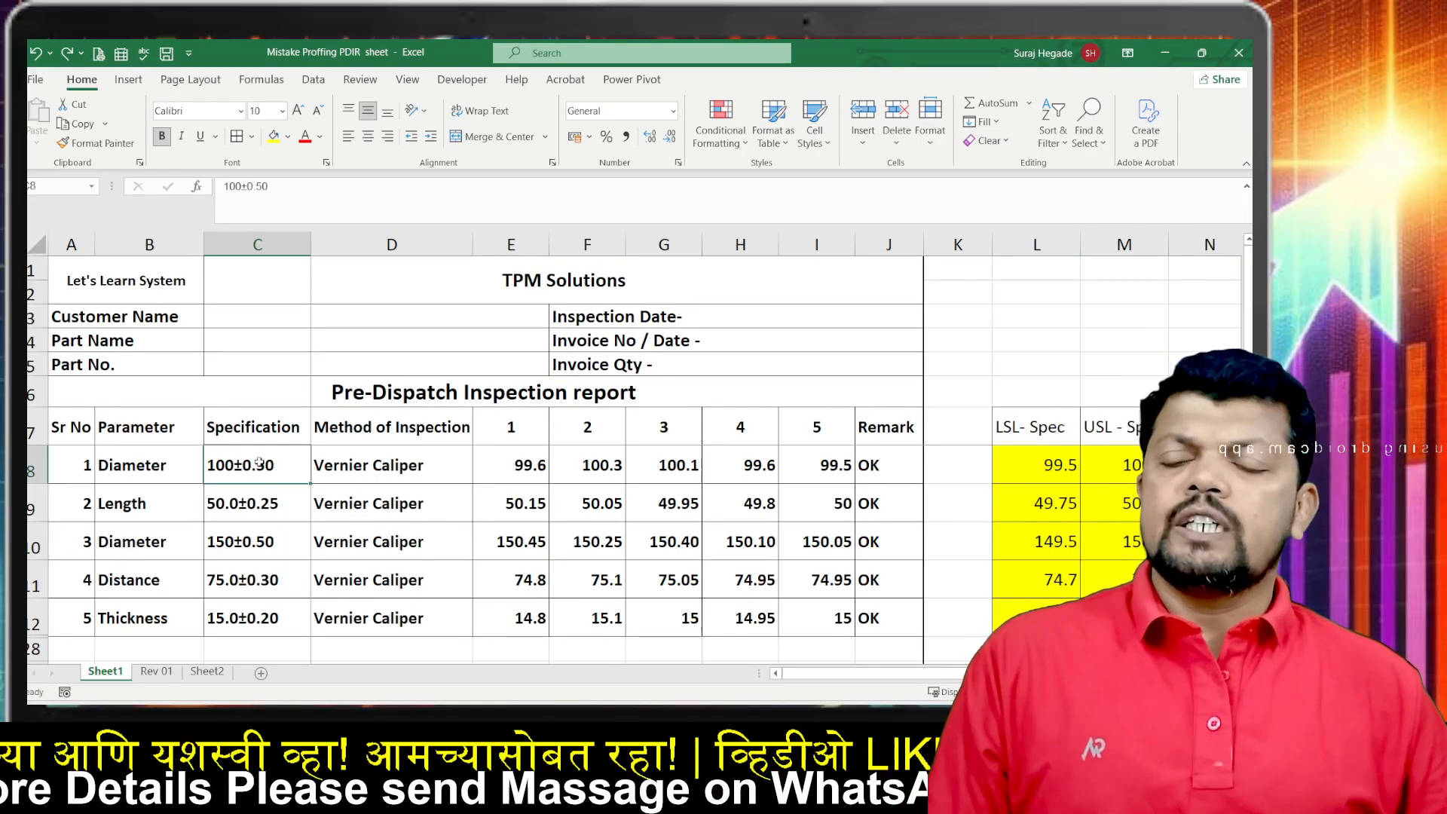
click(1050, 457)
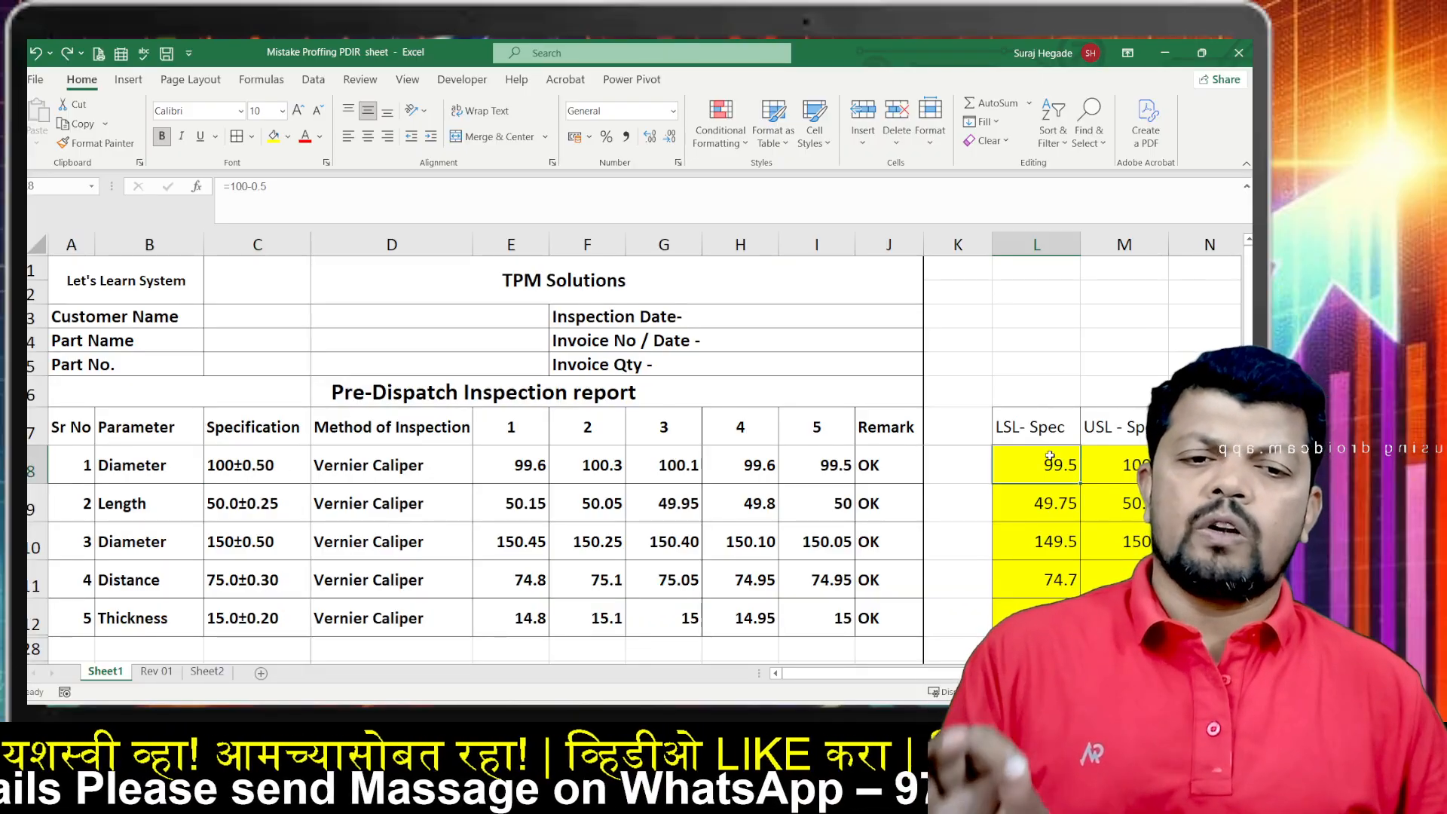
scroll(1050, 457, down, 1)
scroll(1050, 457, right, 4)
scroll(683, 479, up, 1)
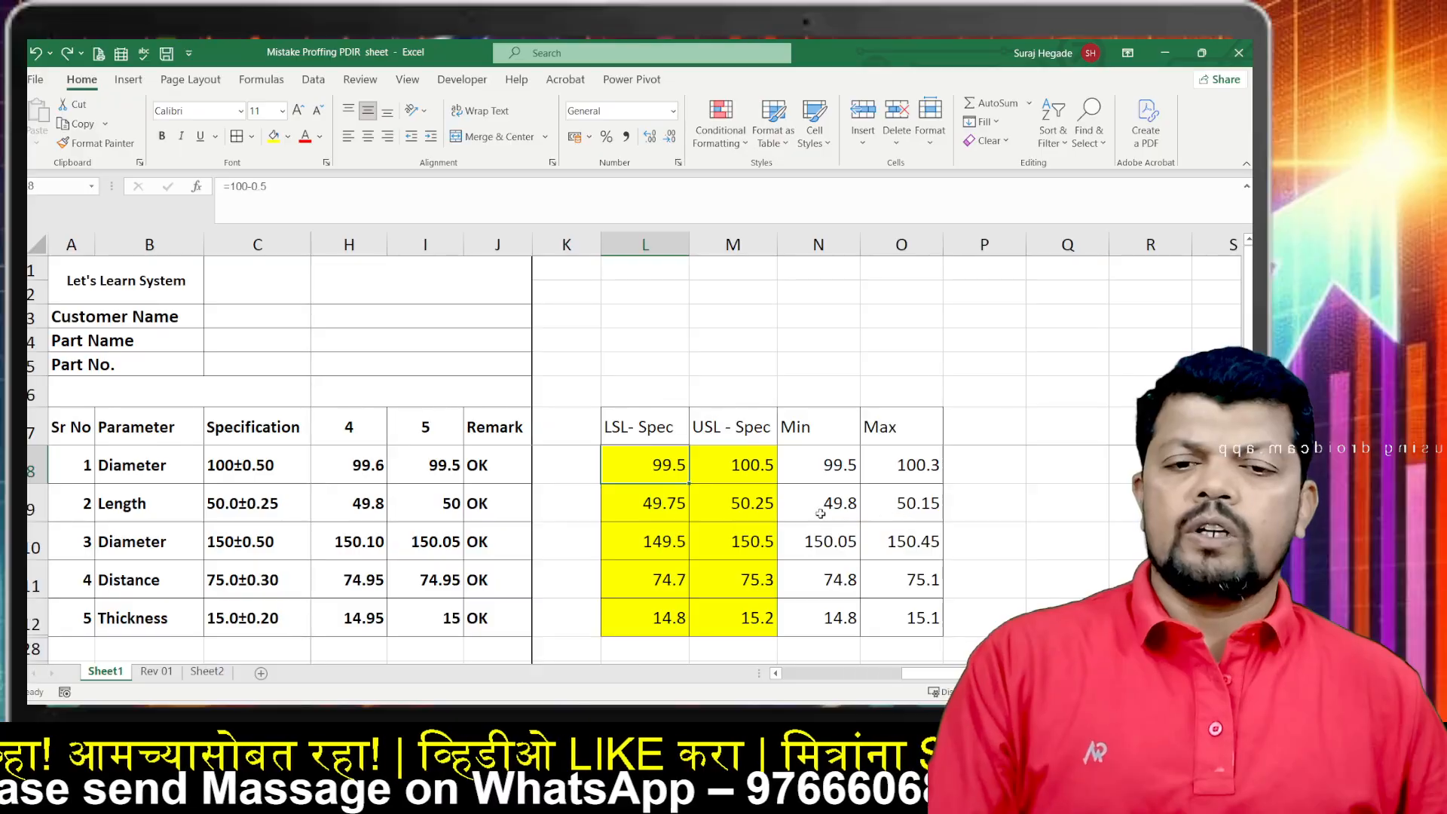
click(745, 466)
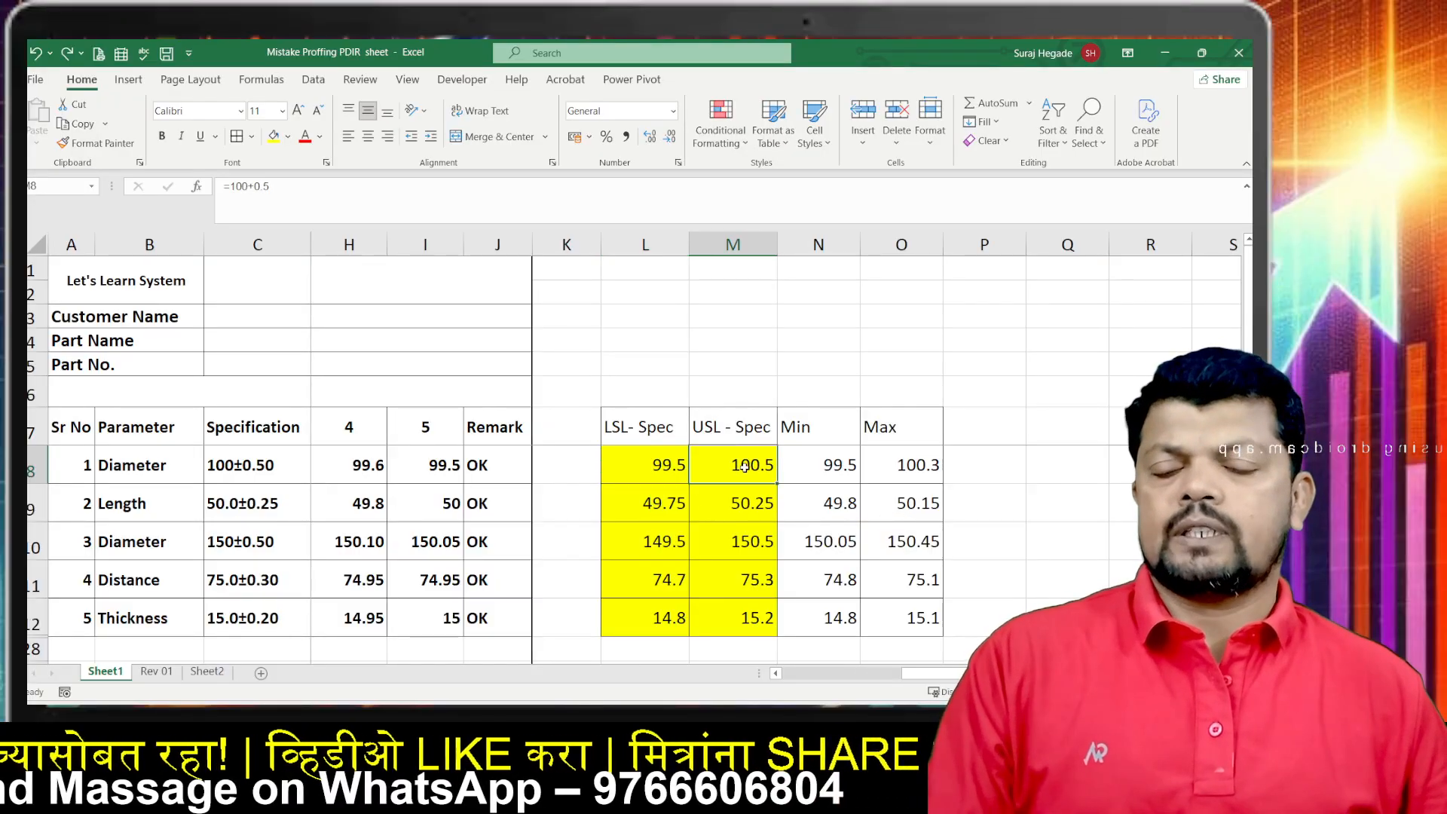
scroll(744, 466, right, 3)
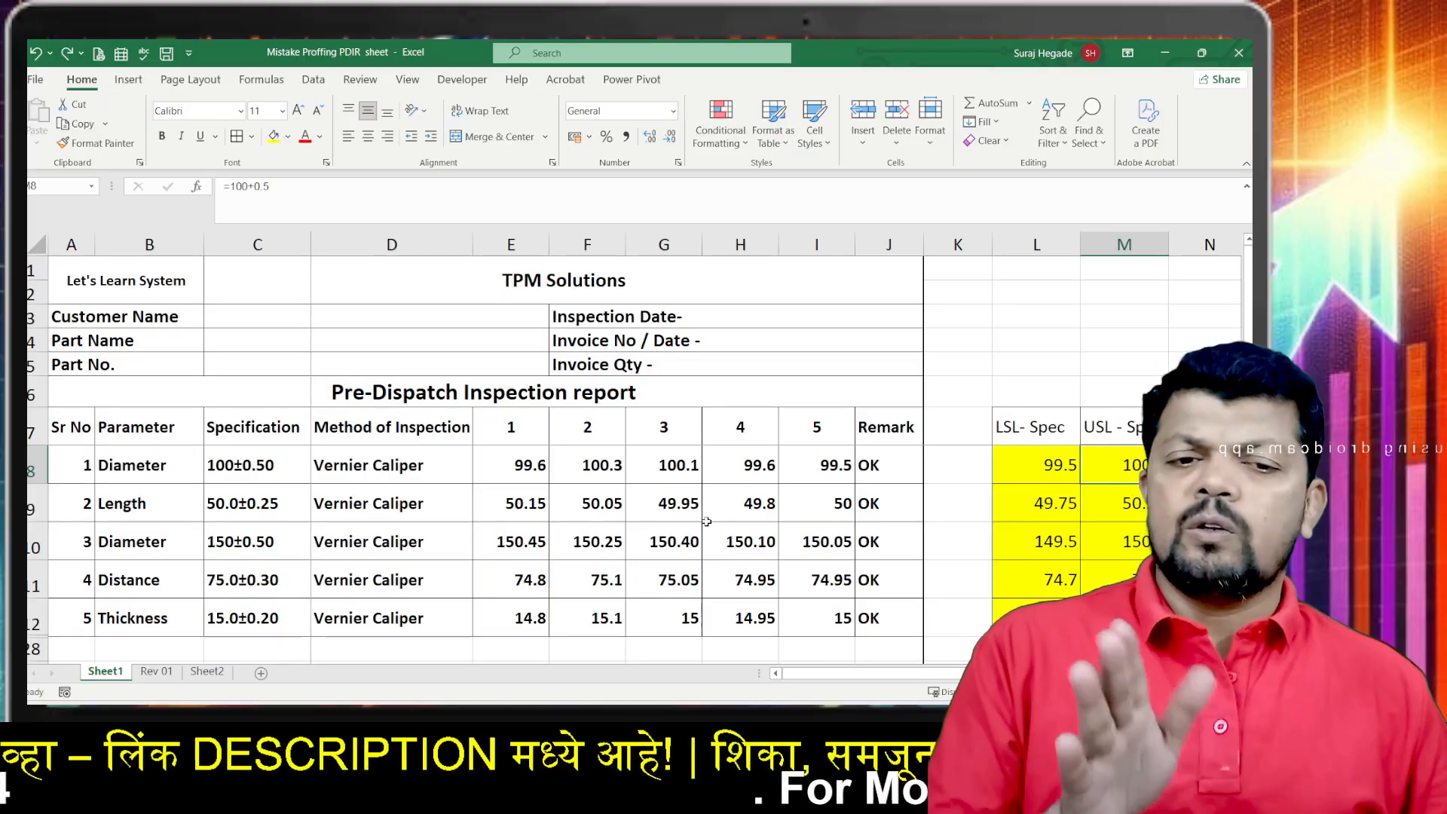
Step: Open the Rev 01 sheet and examine the Length row's tolerance, LSL and USL formulas and the CT-9 table
click(153, 677)
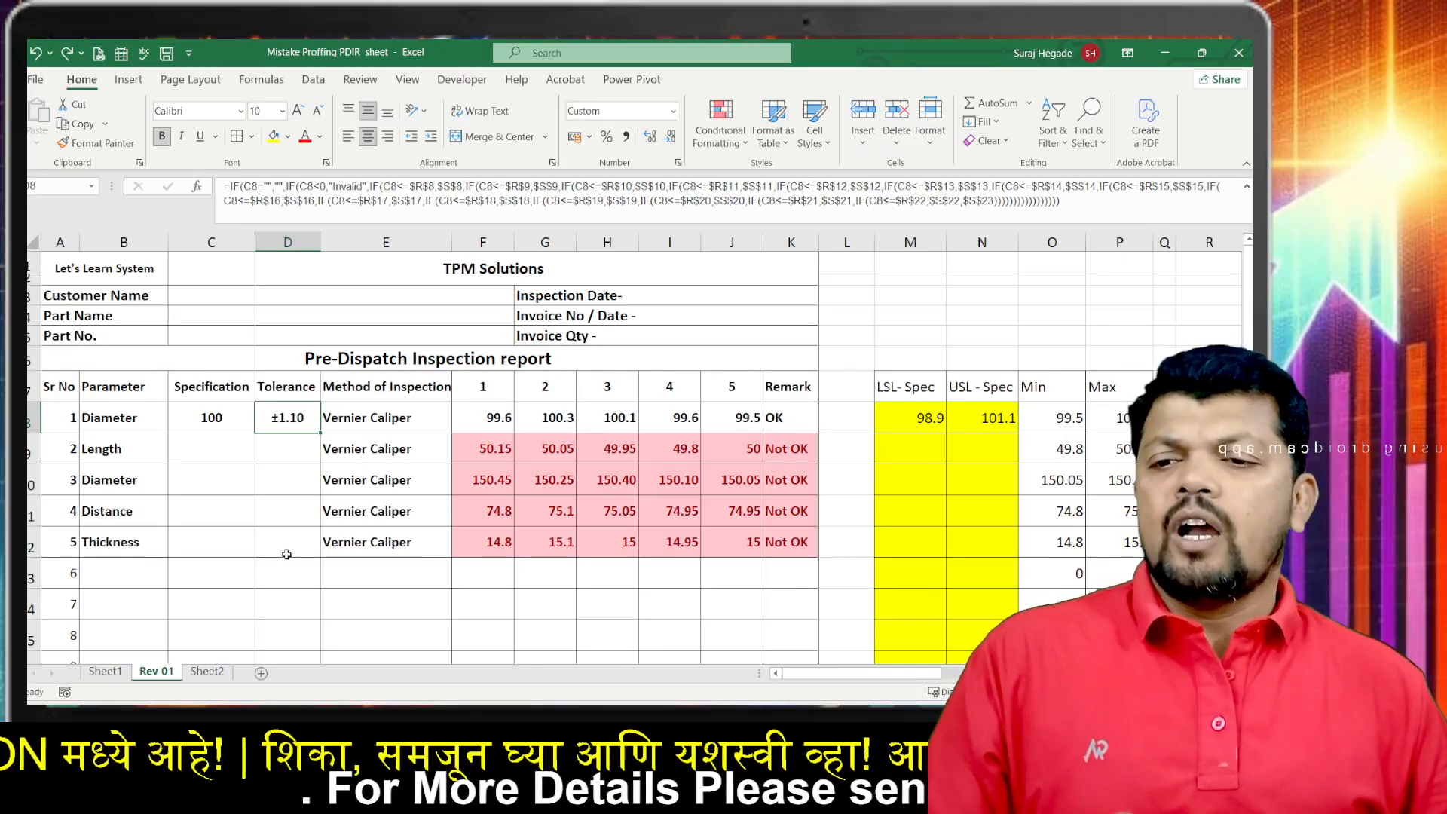
click(200, 449)
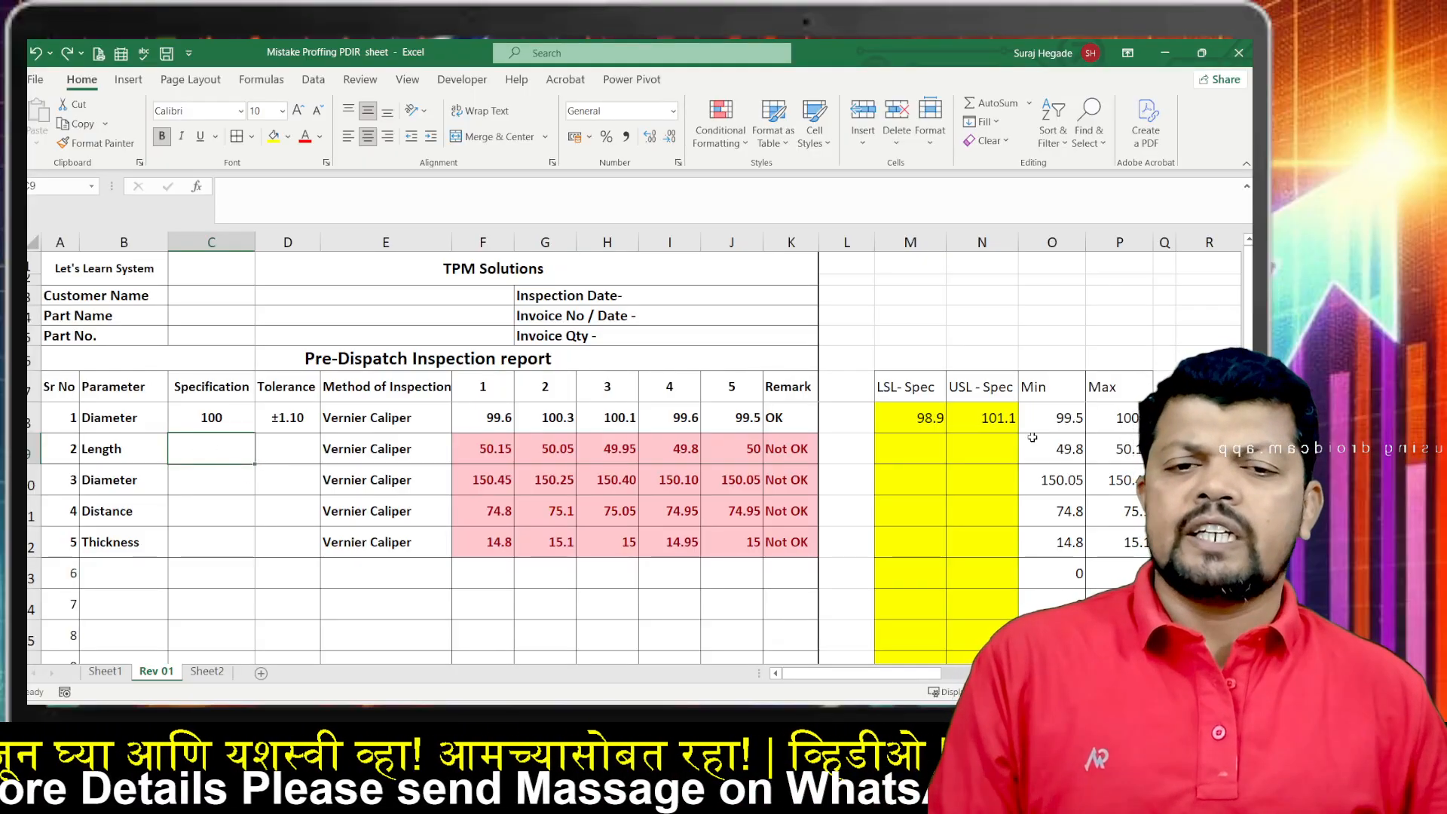
click(920, 450)
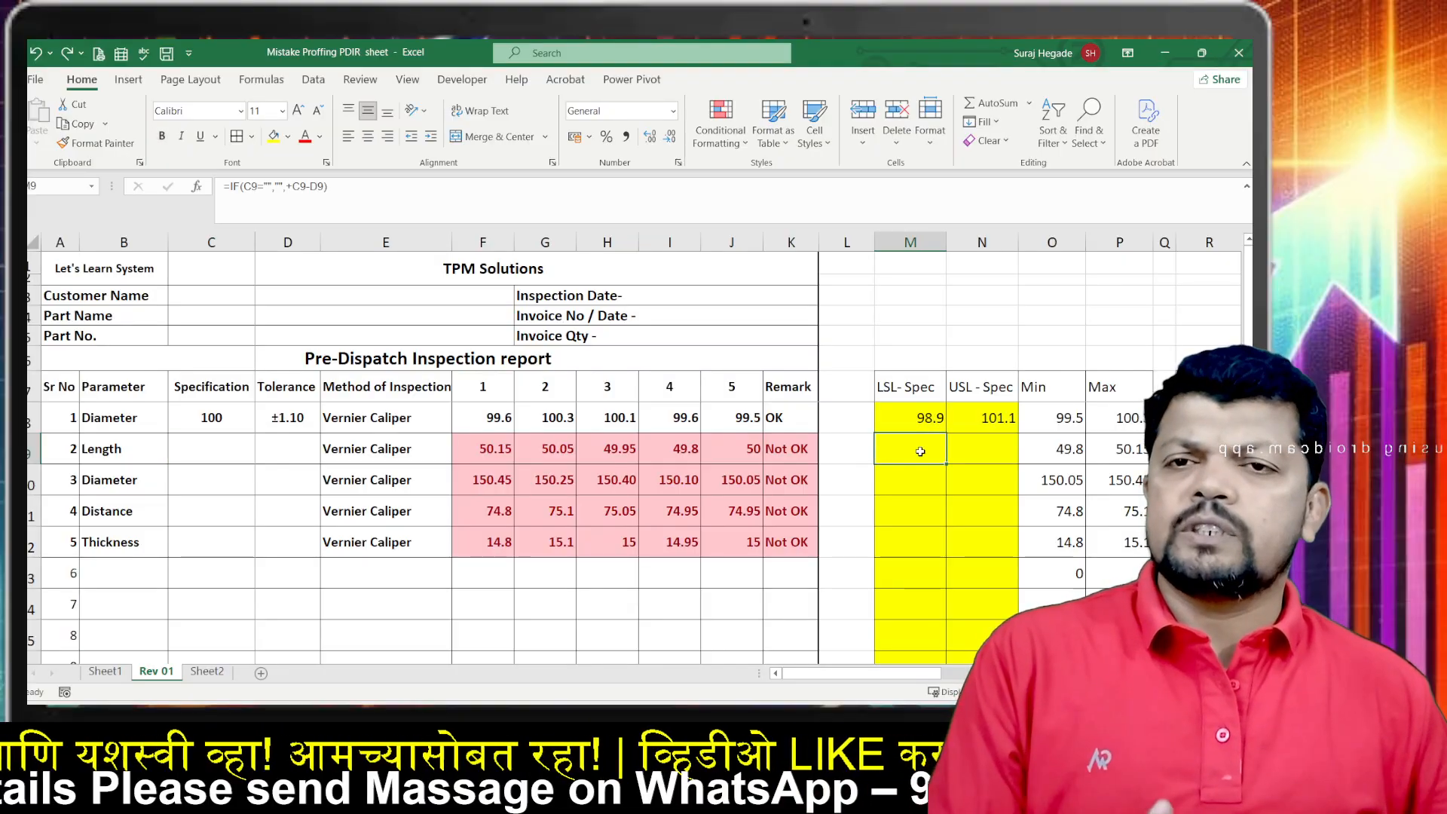
click(968, 451)
scroll(881, 463, right, 2)
scroll(881, 463, right, 2)
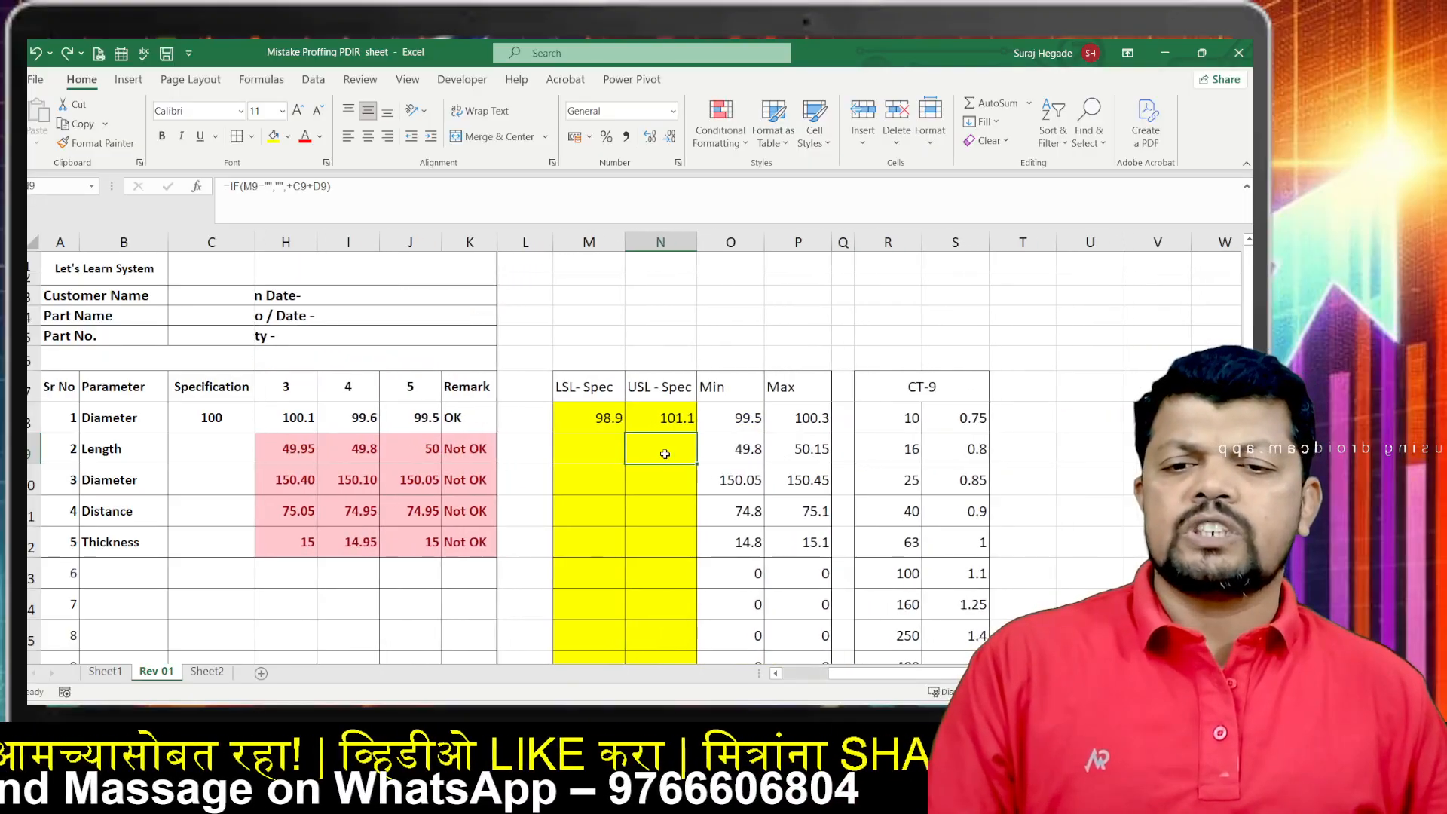
scroll(665, 454, left, 4)
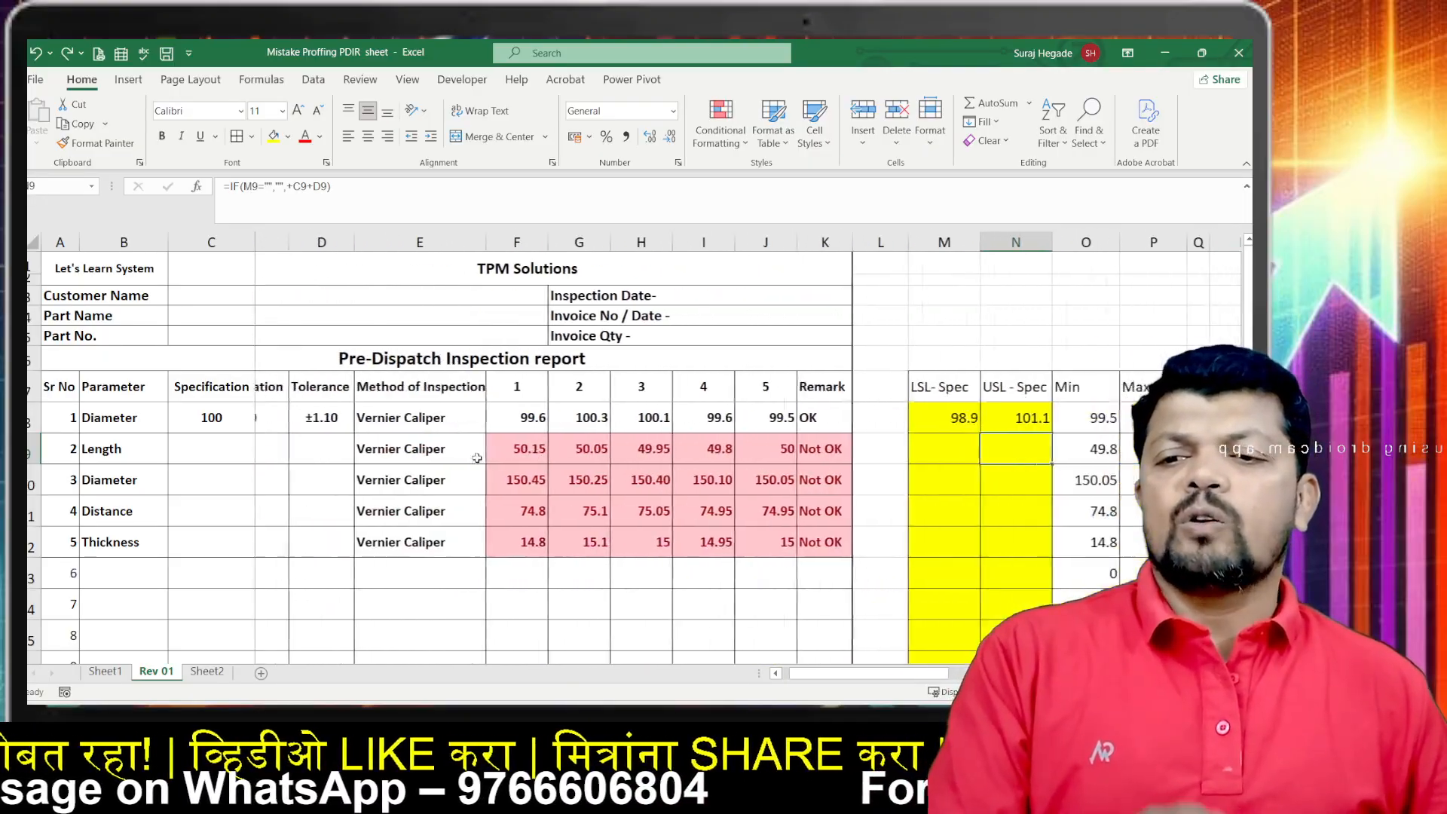
click(281, 454)
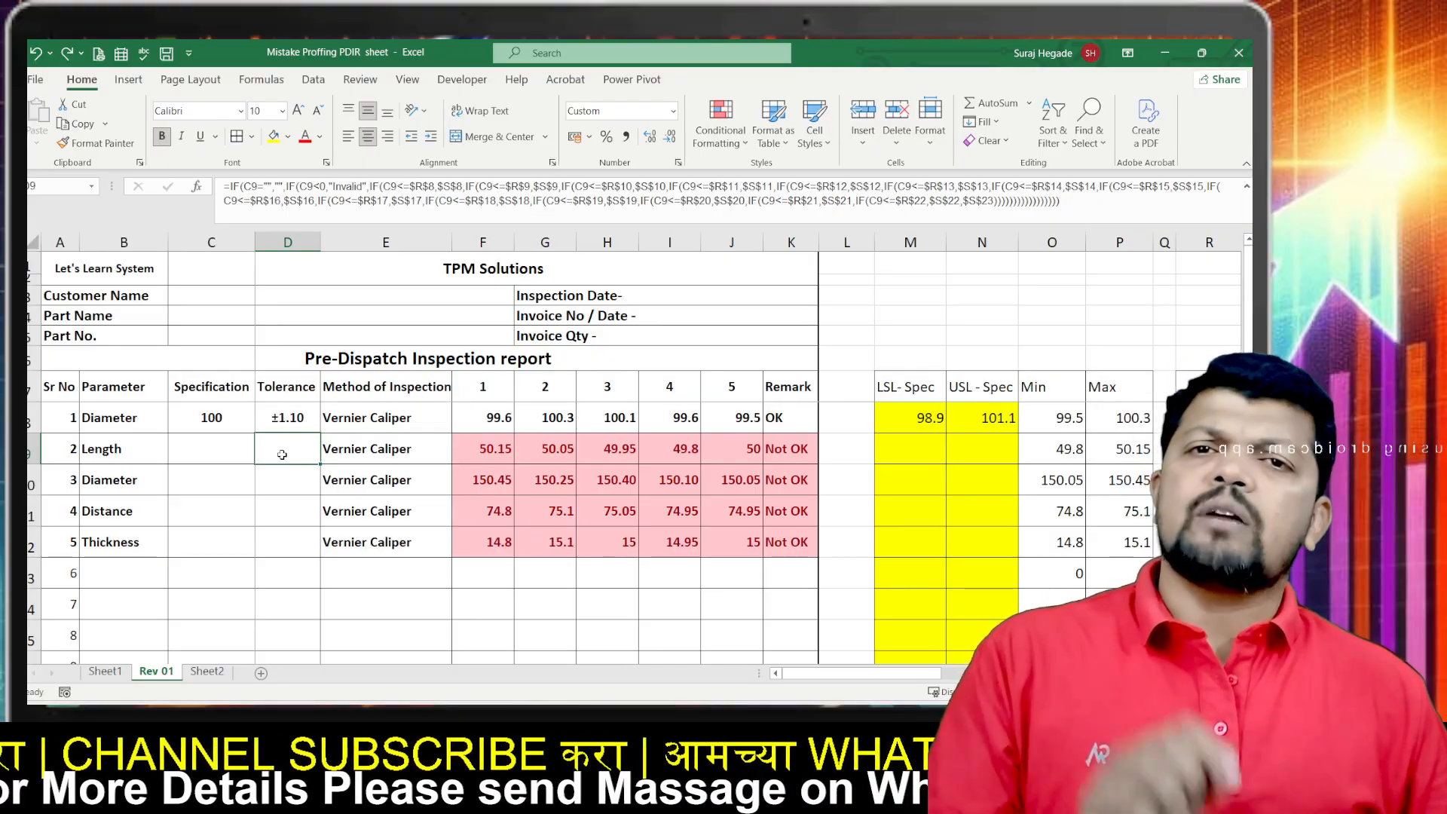
Step: Enter the specifications 50 for Length in row 2 and 150 for Diameter in row 3 of the report
click(207, 452)
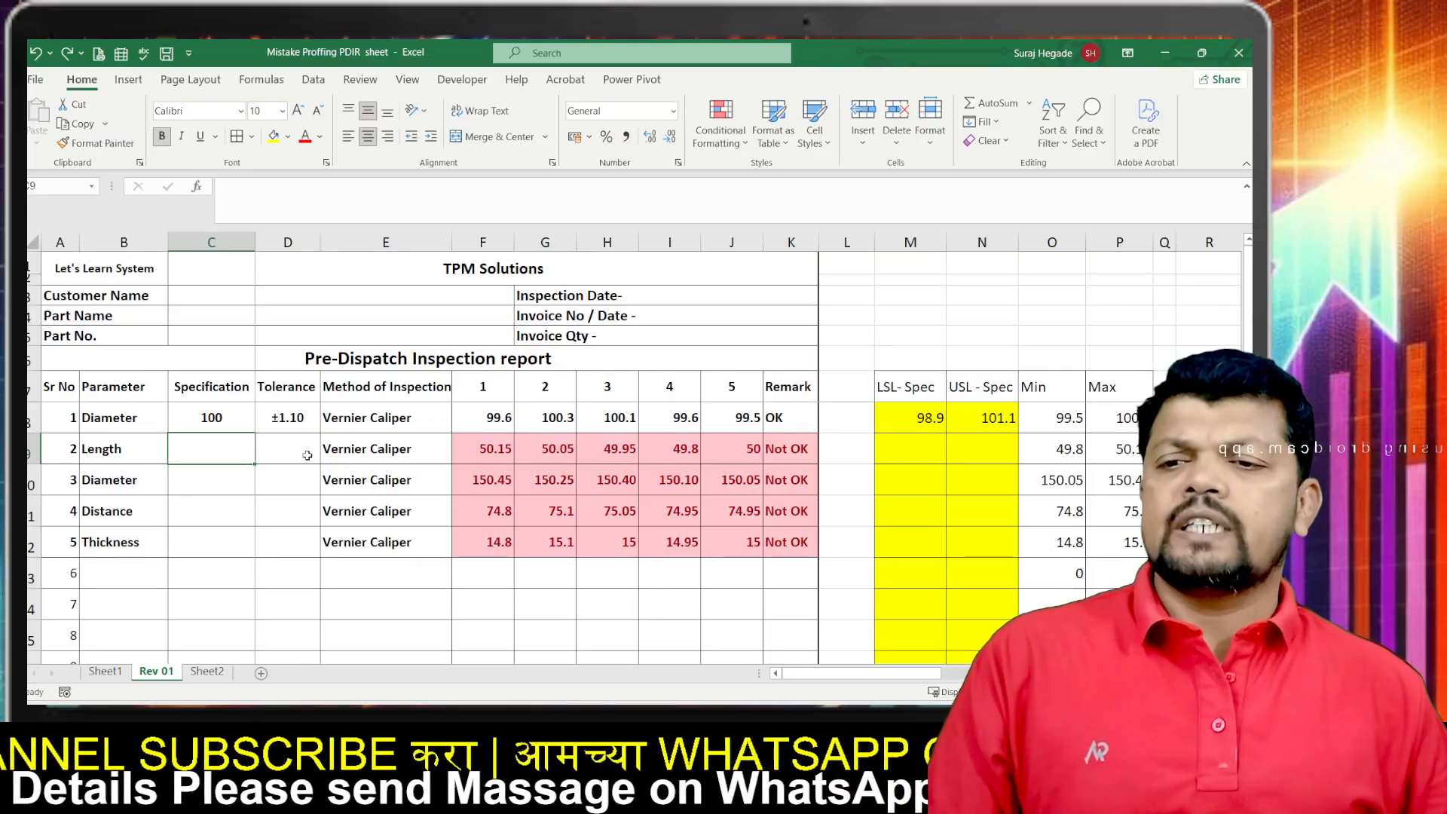
text(5)
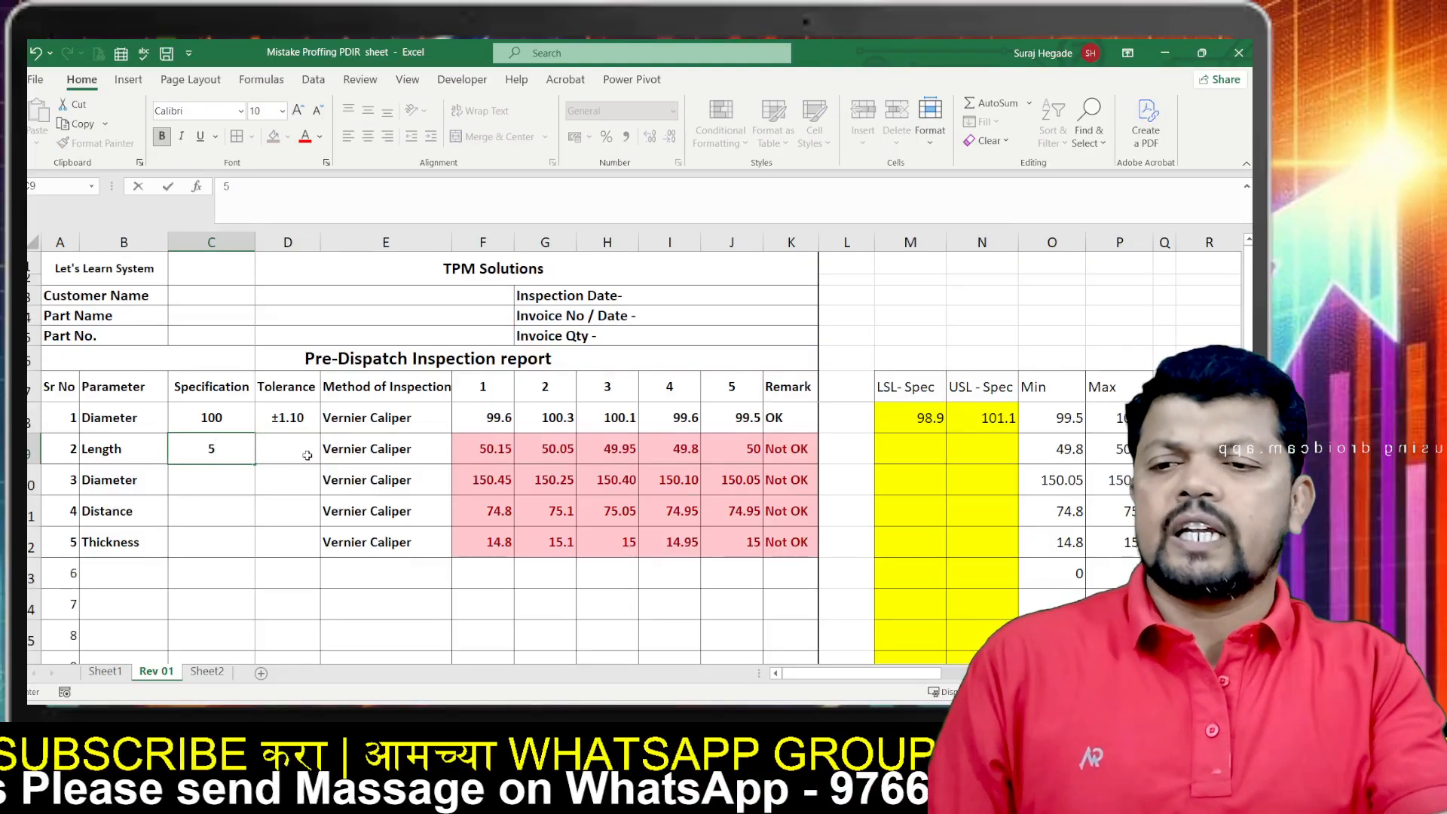
text(0)
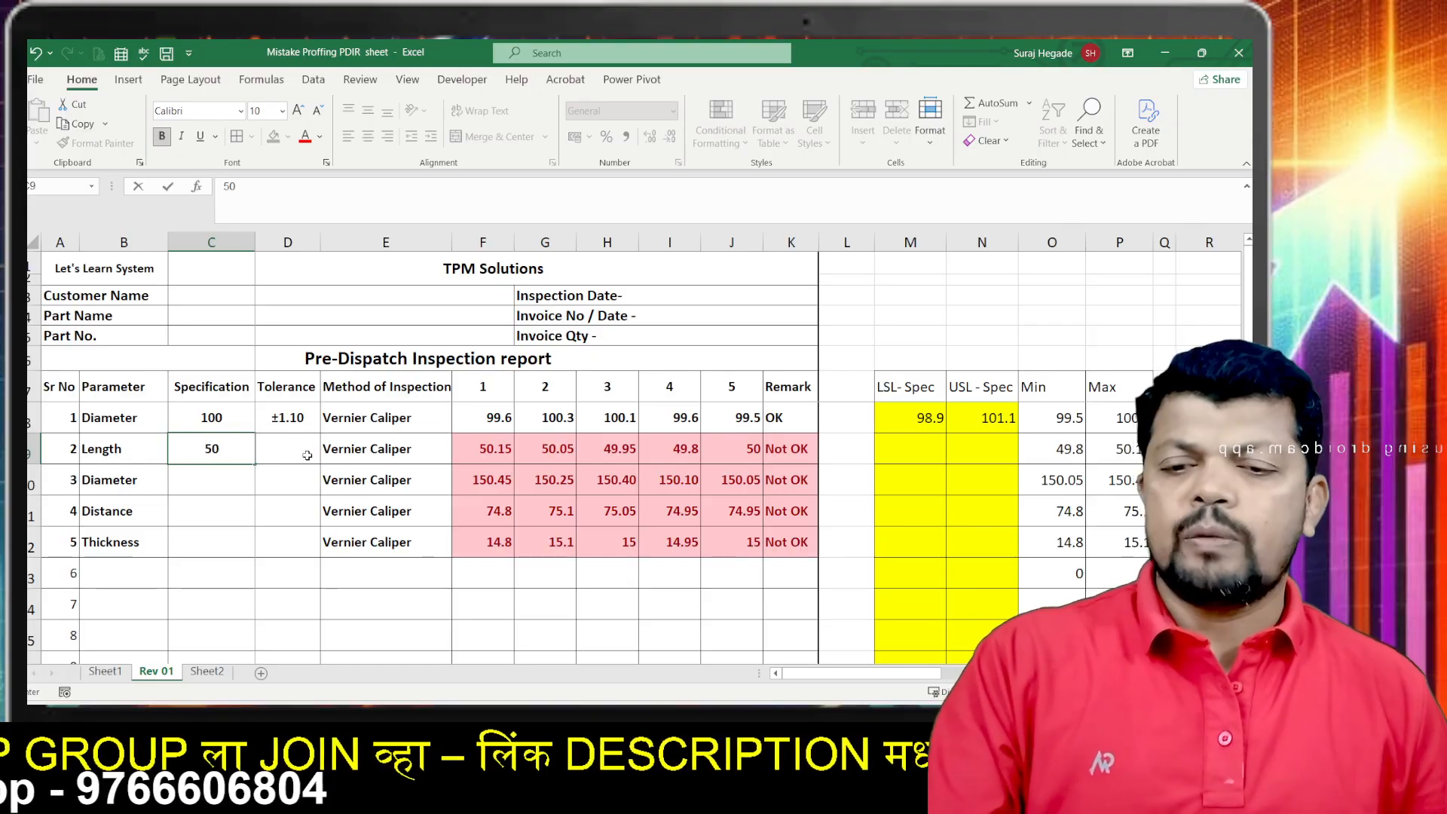
key(Return)
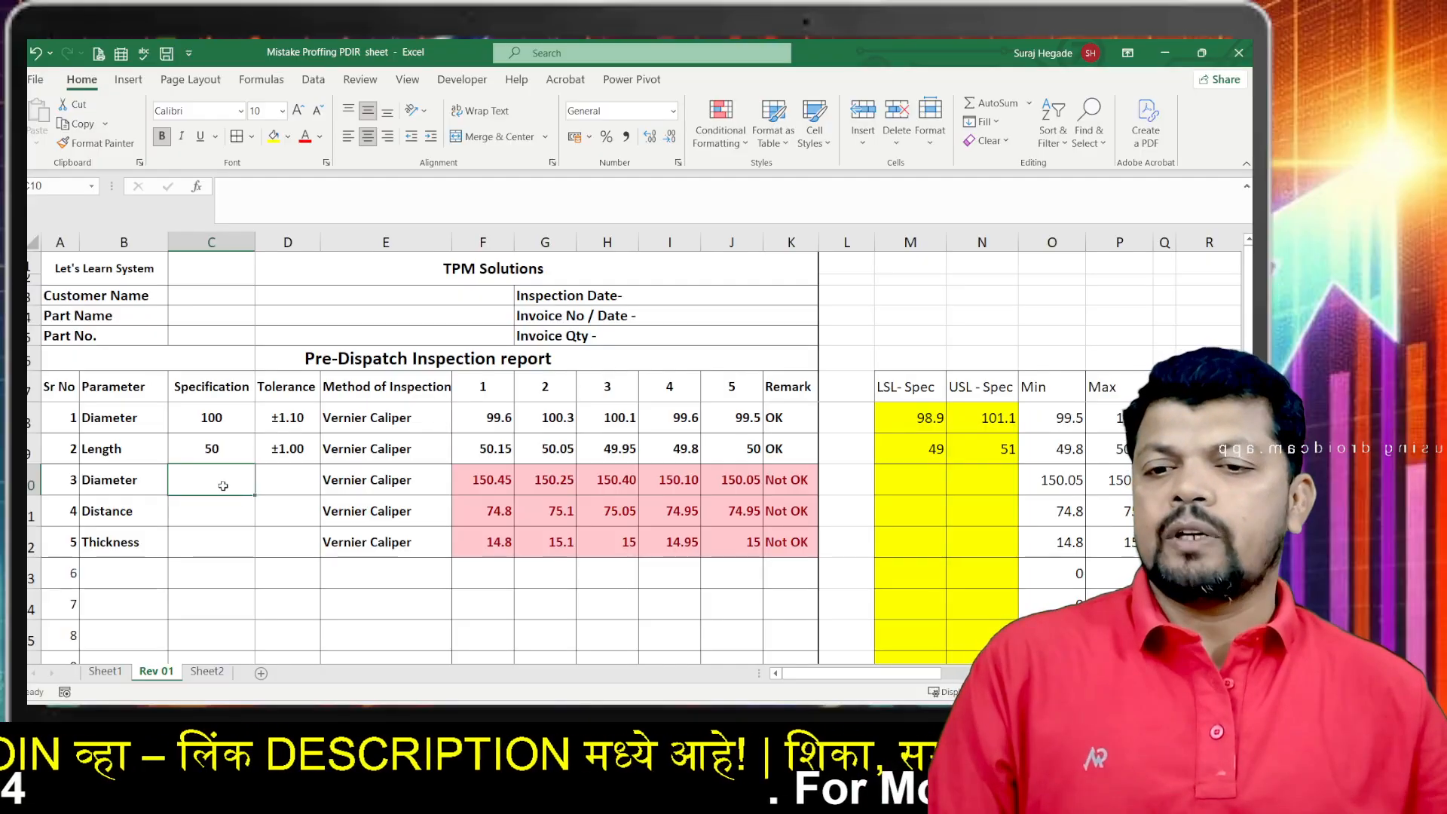
text(150)
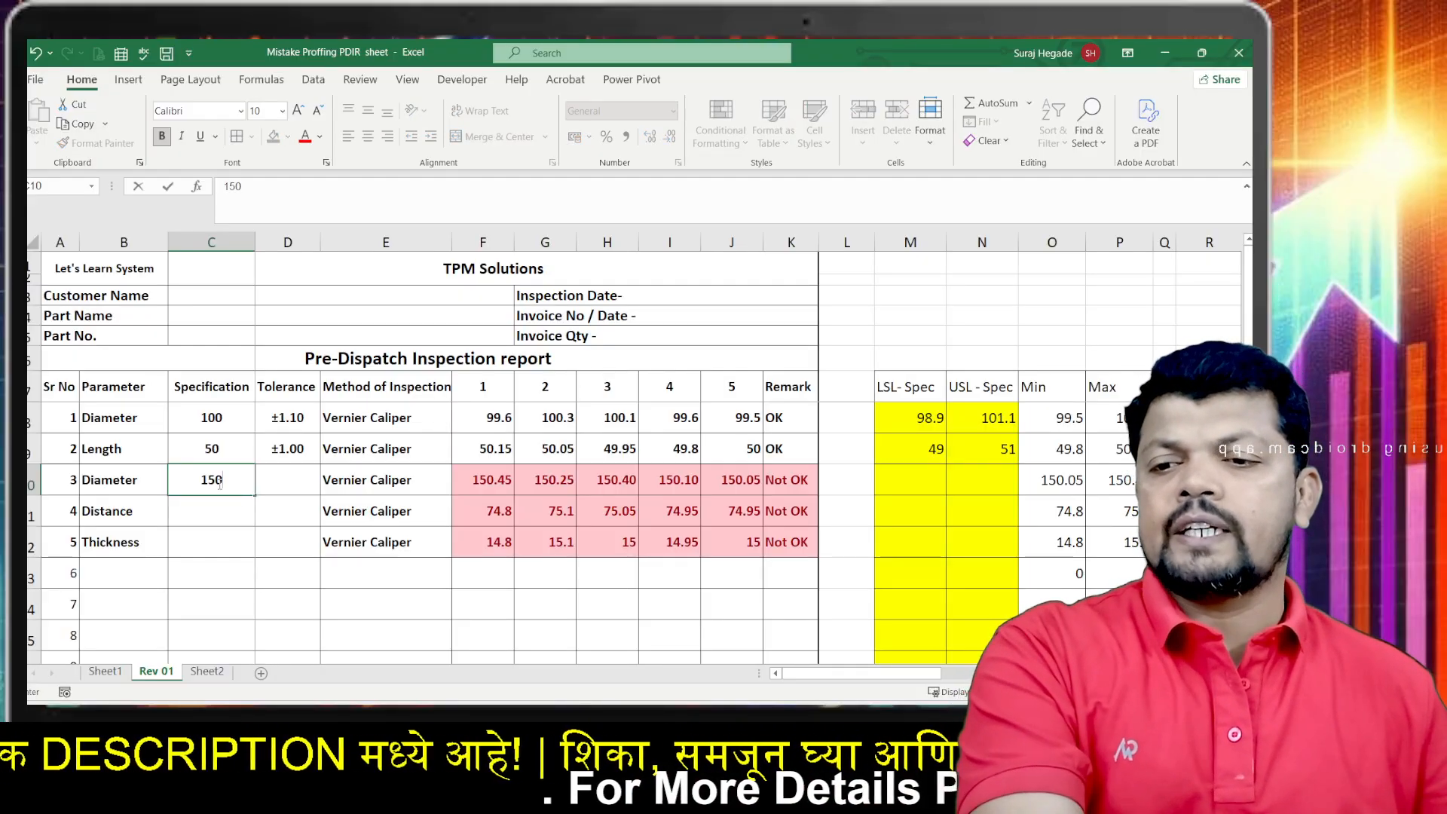
key(Return)
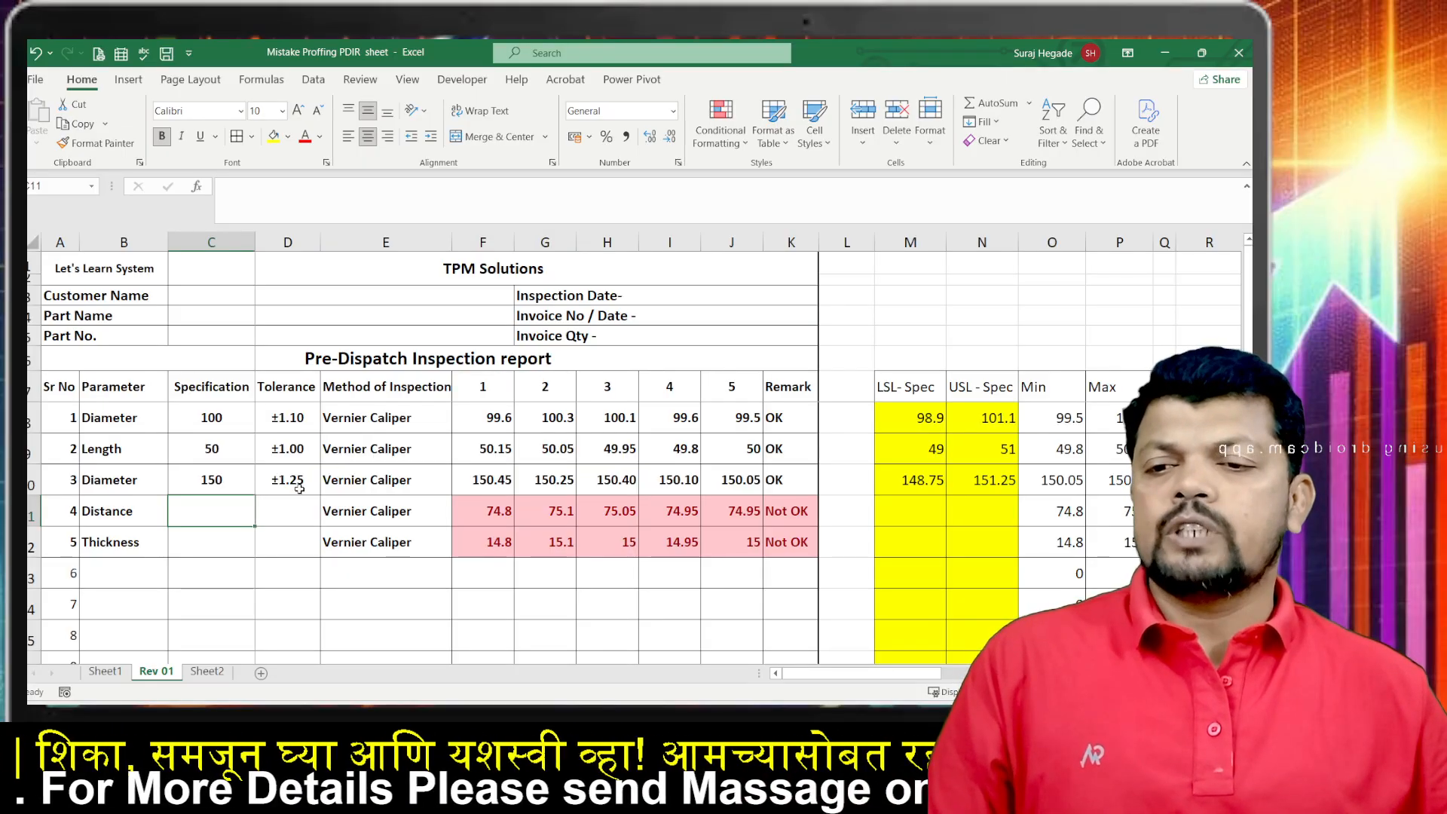
Step: Enter the specifications 75 for Distance and 15 for Thickness in the report
click(214, 481)
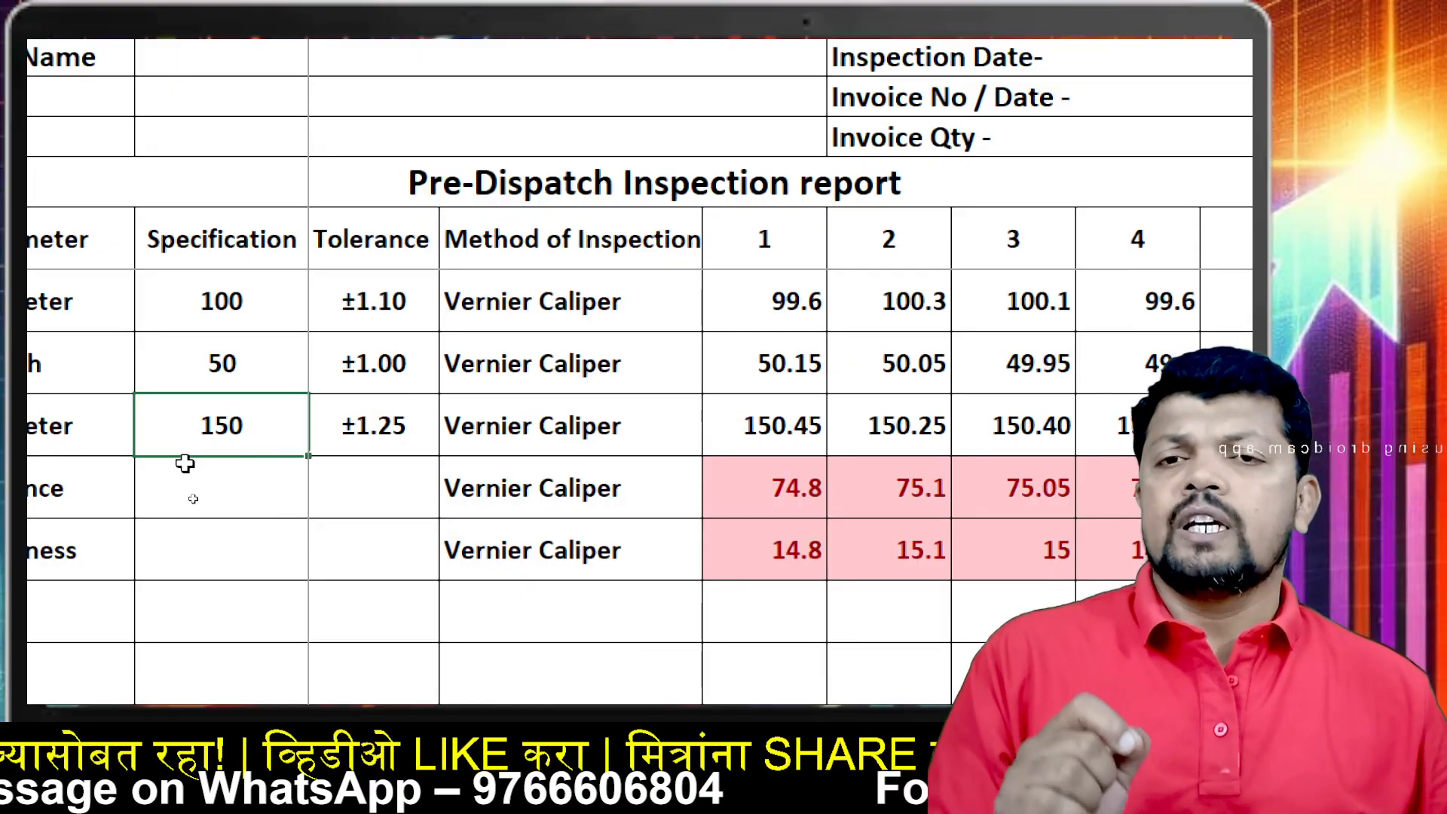
click(213, 495)
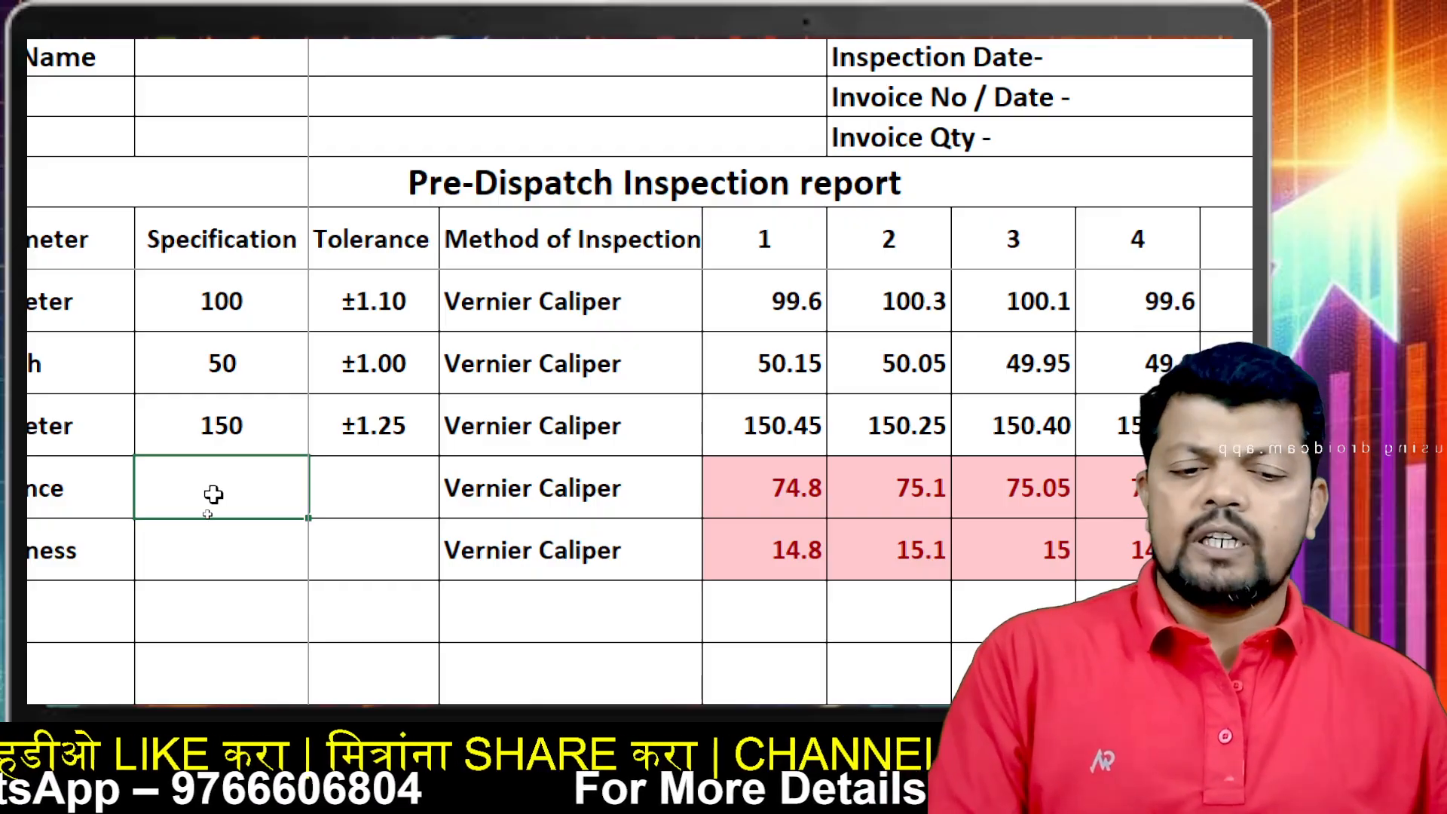
text(75)
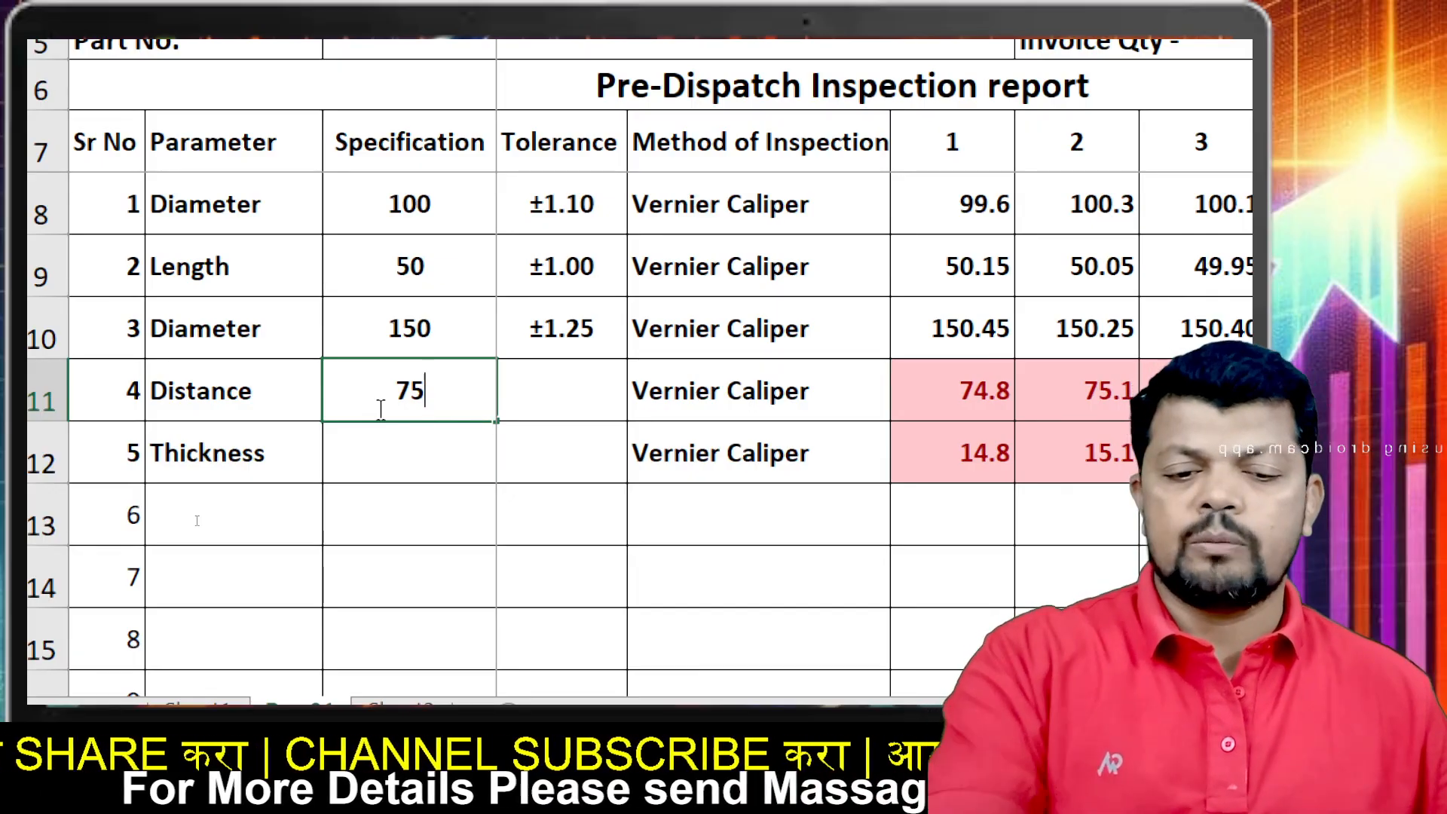
key(ctrl+Return)
key(Return)
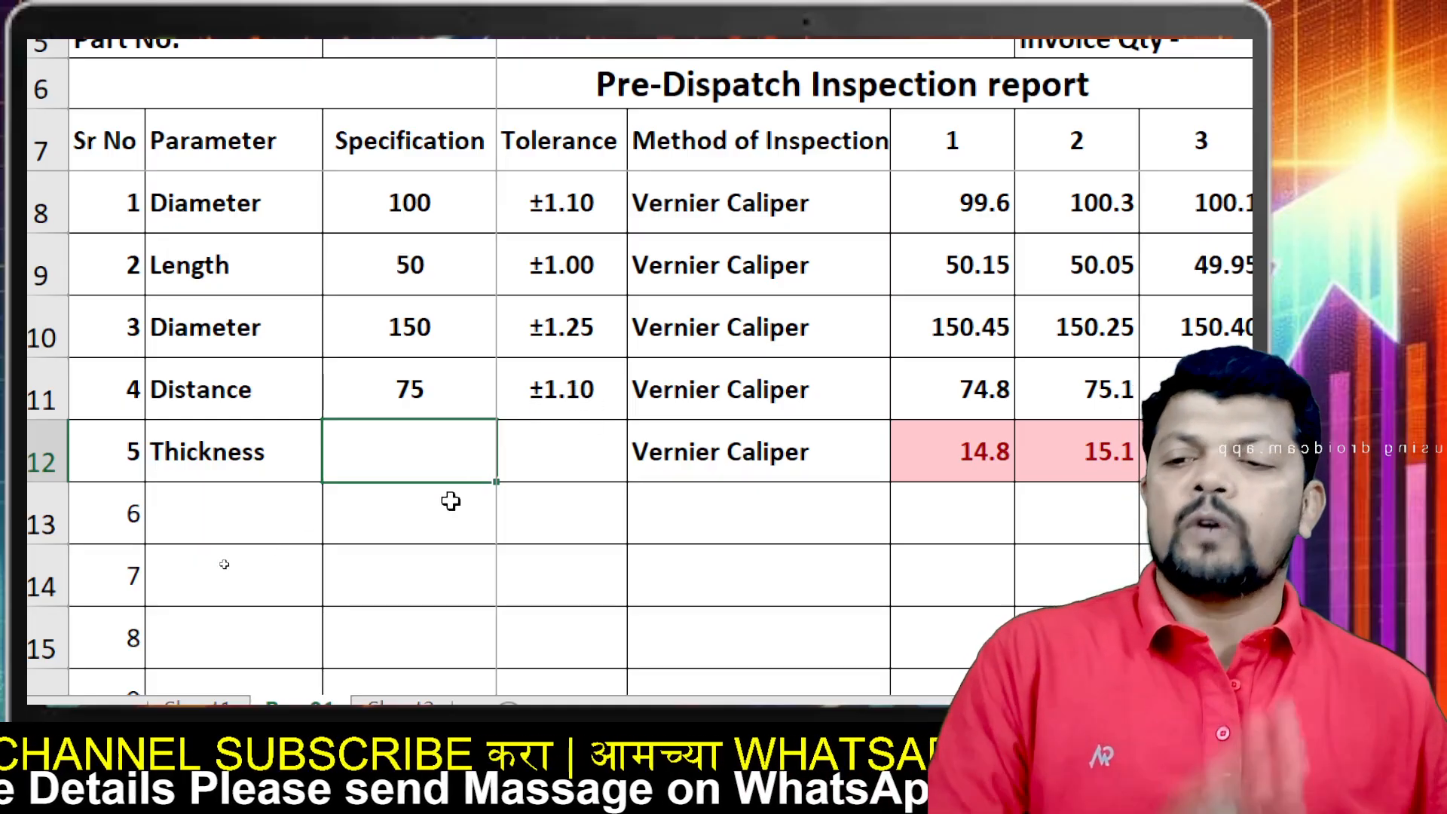
text(15)
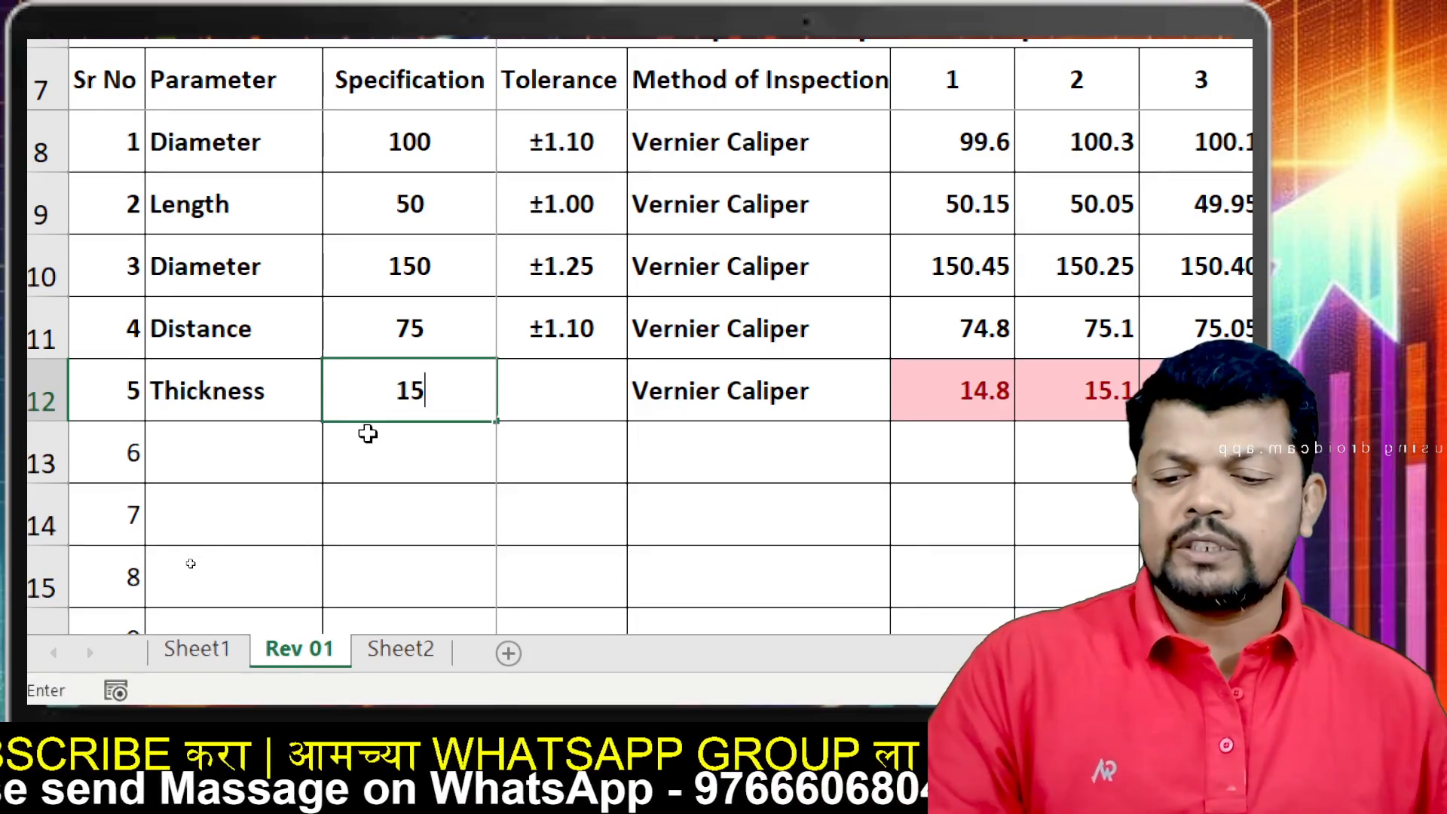
key(Return)
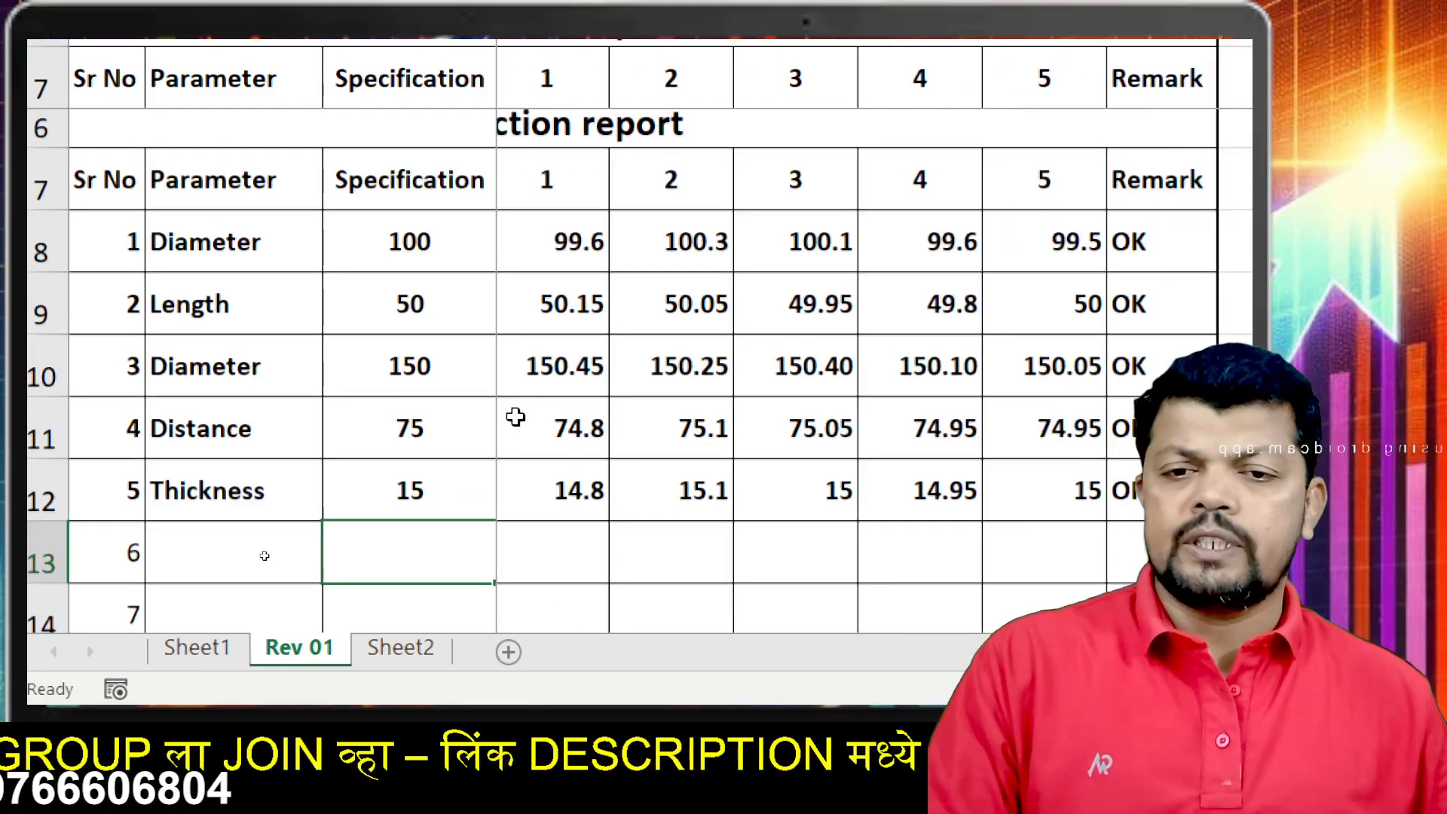
Step: Review the LSL, USL, Min and Max columns and the CT-9 table, and inspect the LSL and tolerance formulas for the first rows
scroll(515, 417, up, 1)
scroll(516, 417, right, 10)
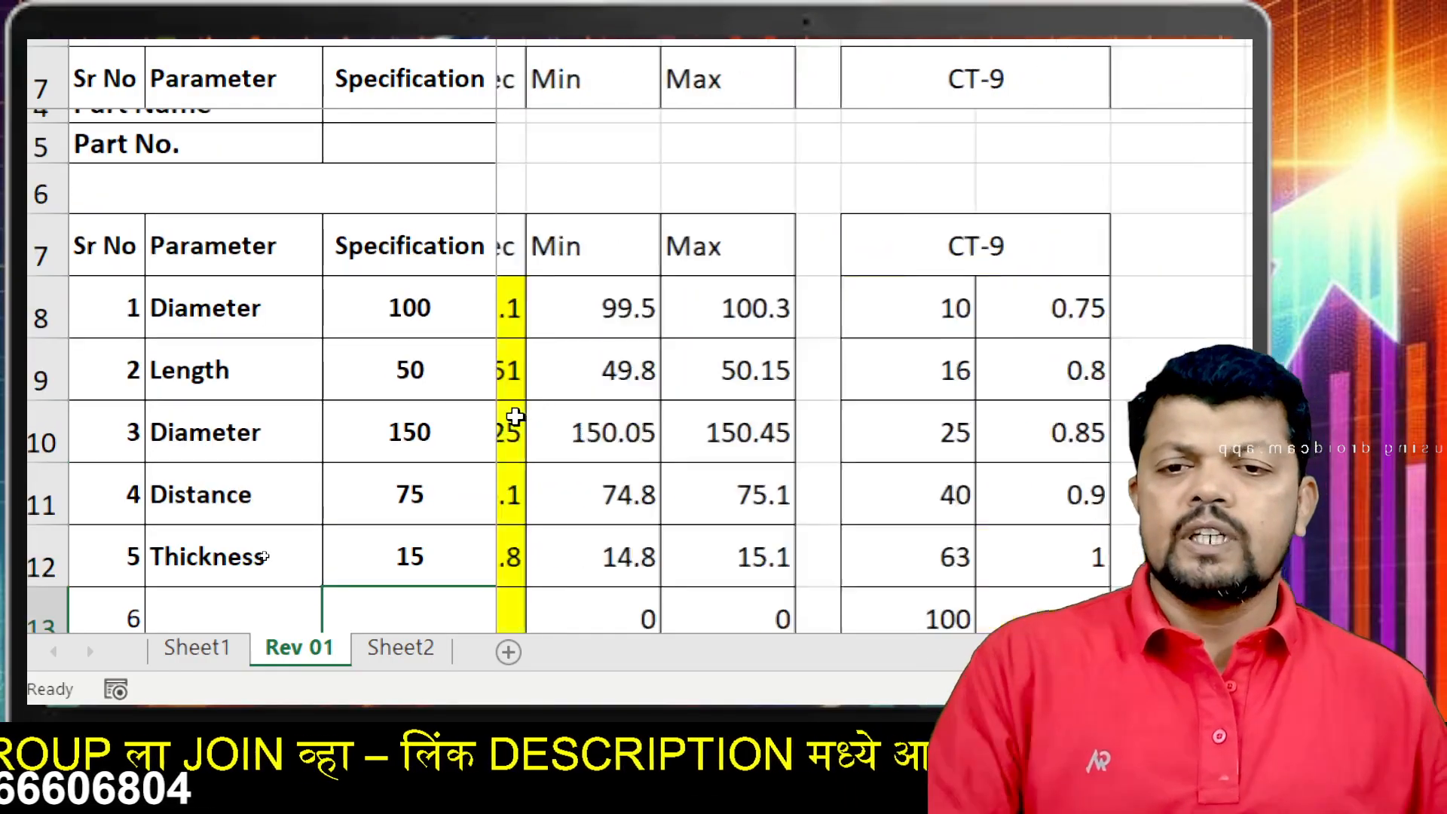
scroll(517, 417, left, 3)
scroll(754, 369, left, 3)
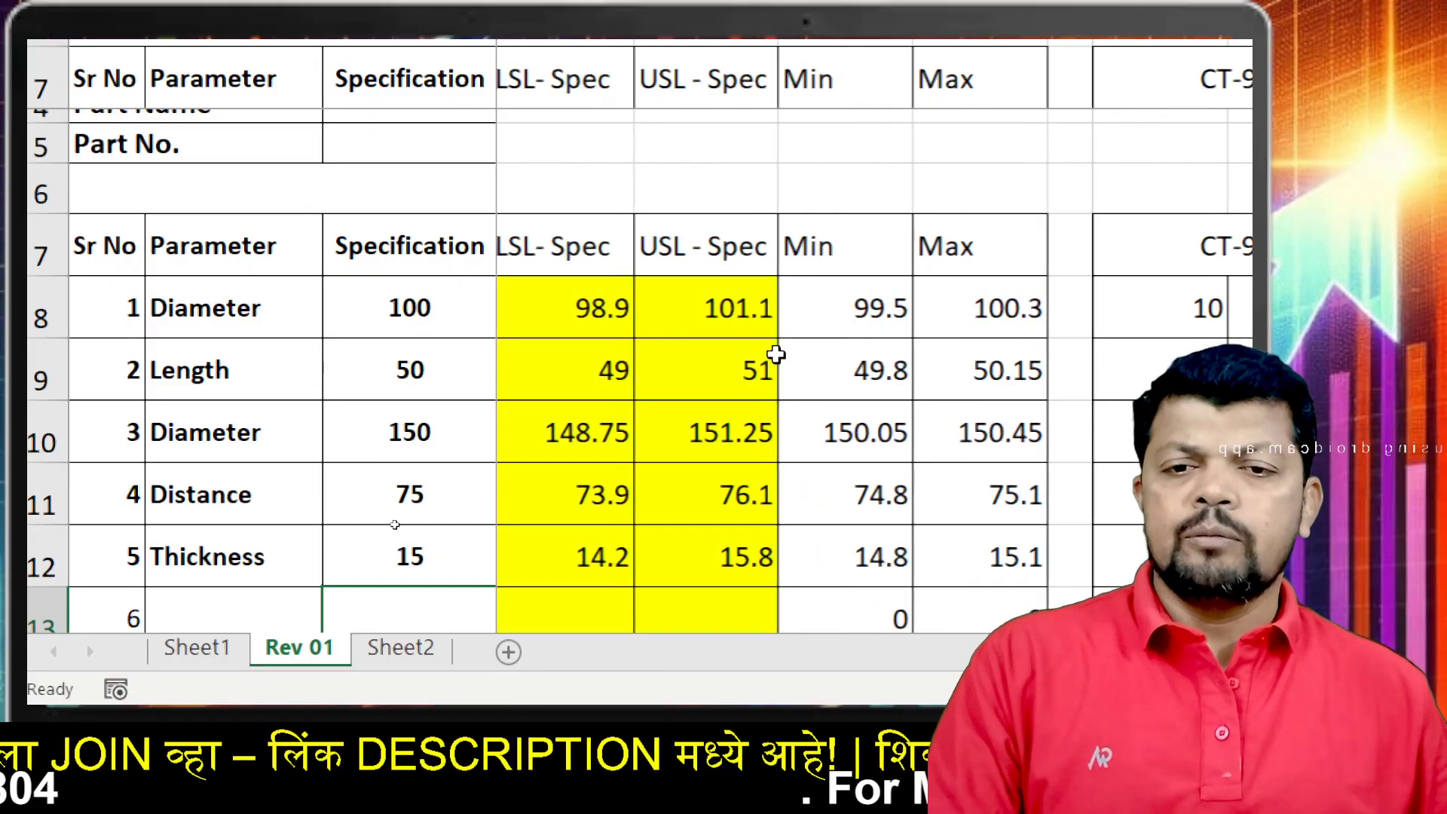
scroll(682, 310, down, 2)
click(592, 140)
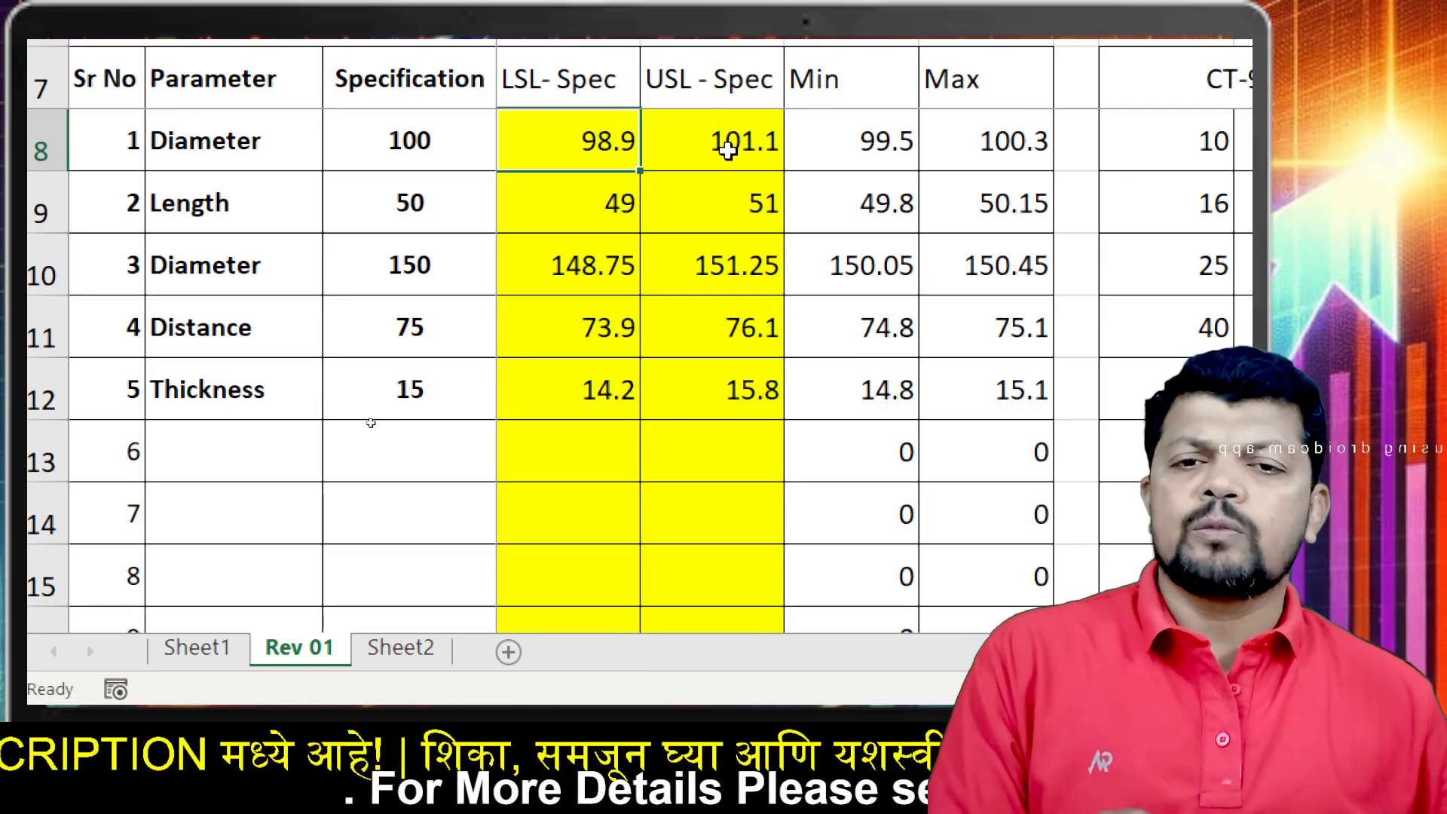
scroll(727, 149, left, 3)
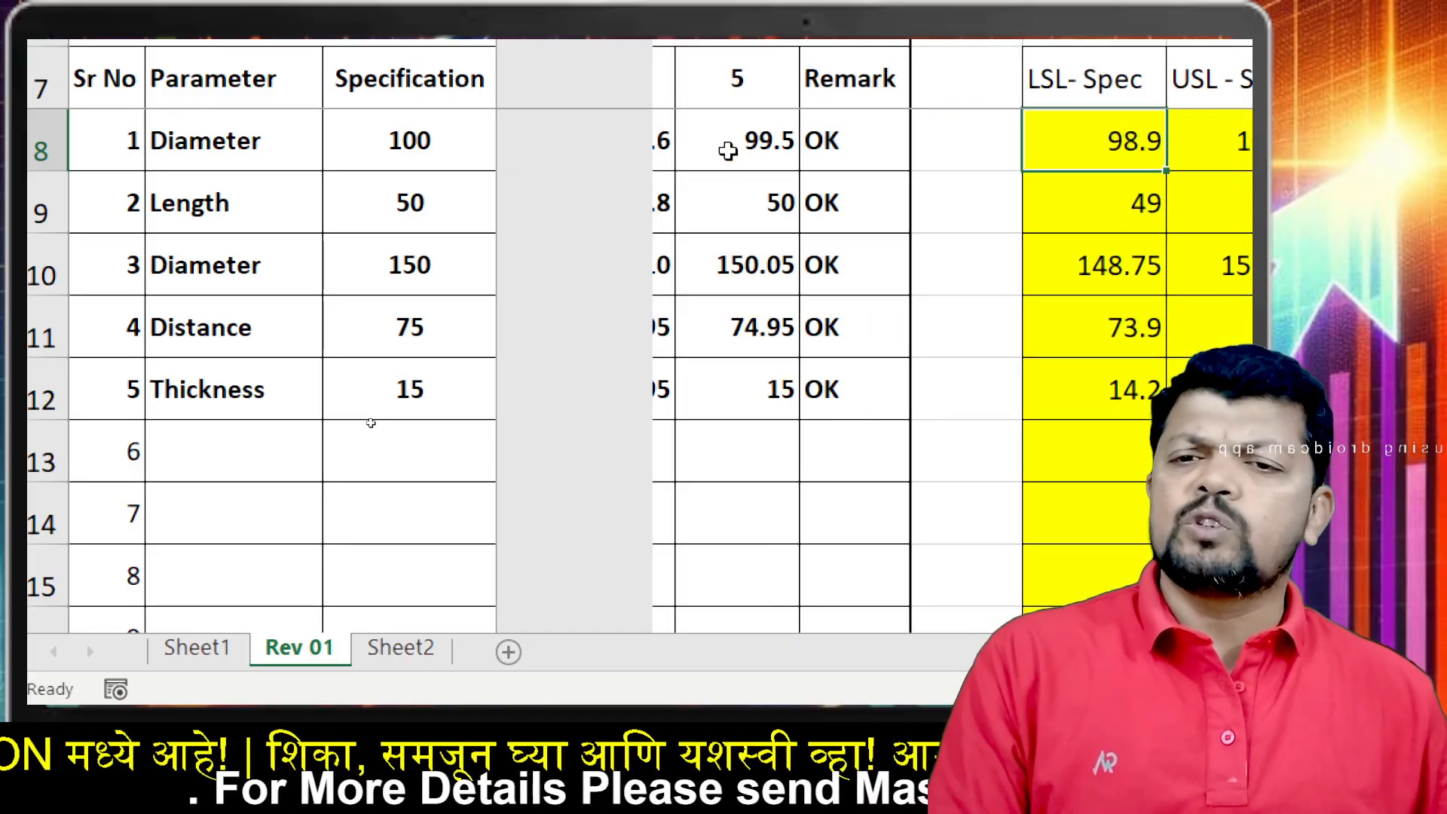
scroll(727, 149, left, 3)
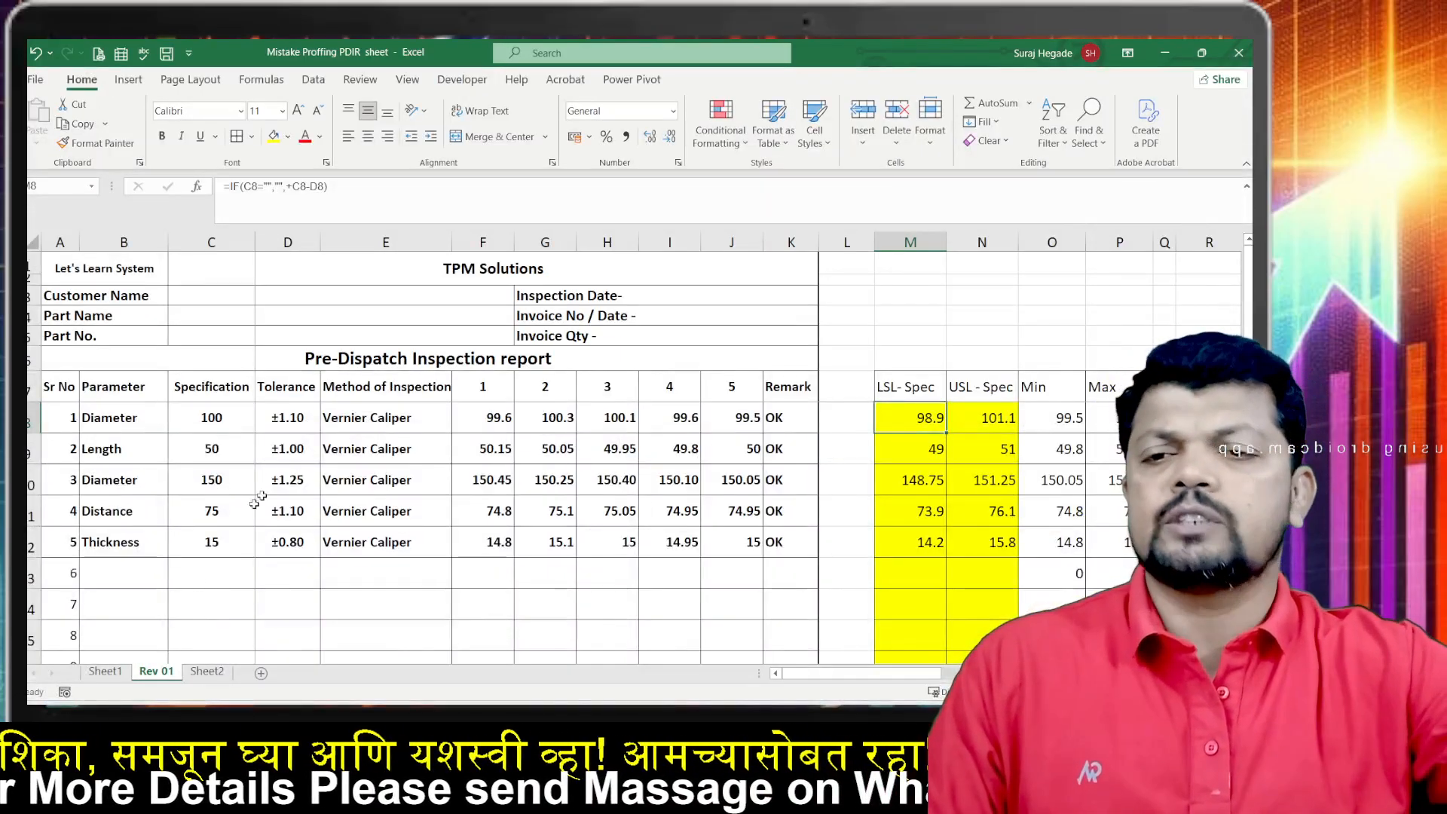
click(617, 185)
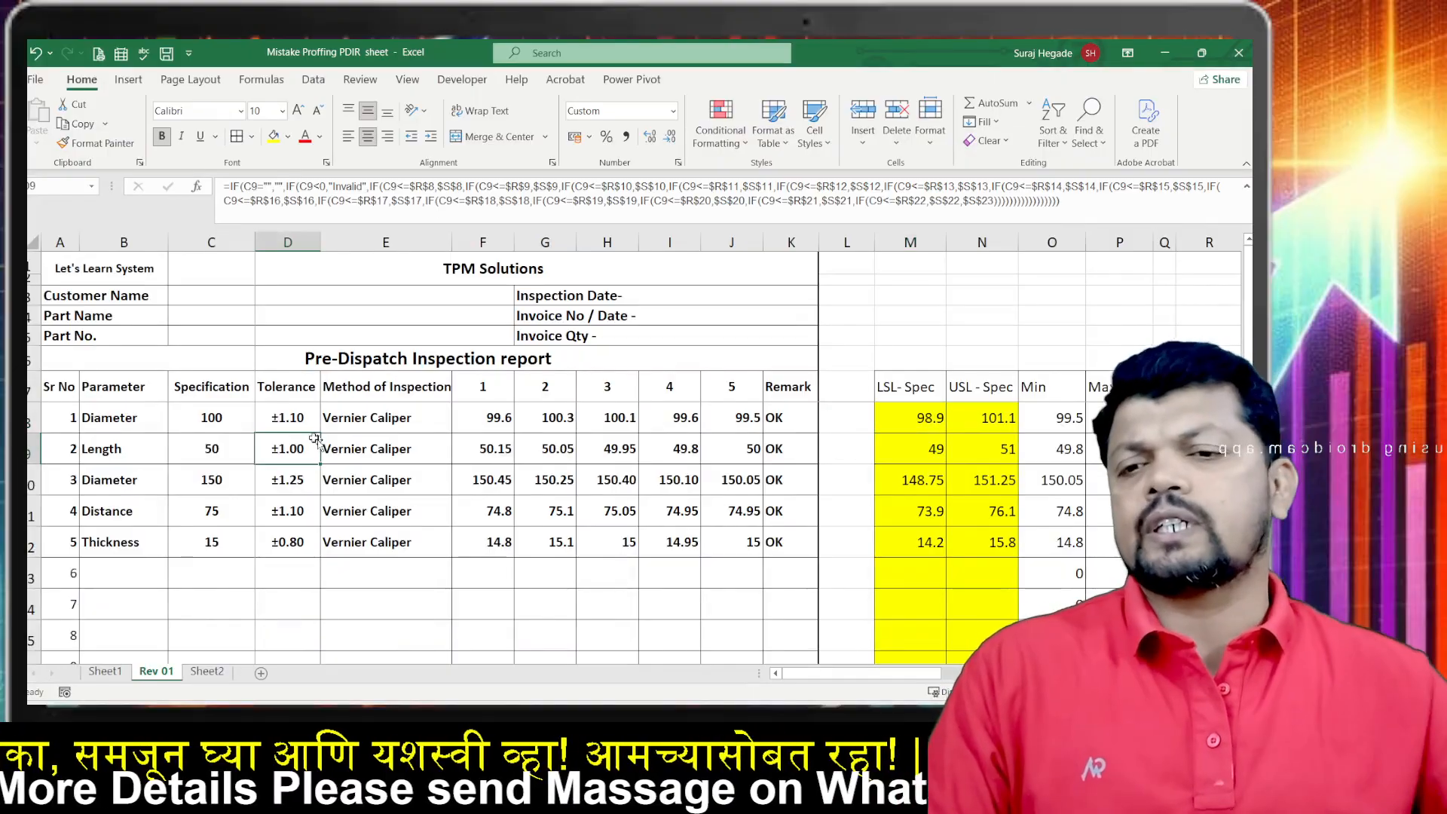
click(278, 413)
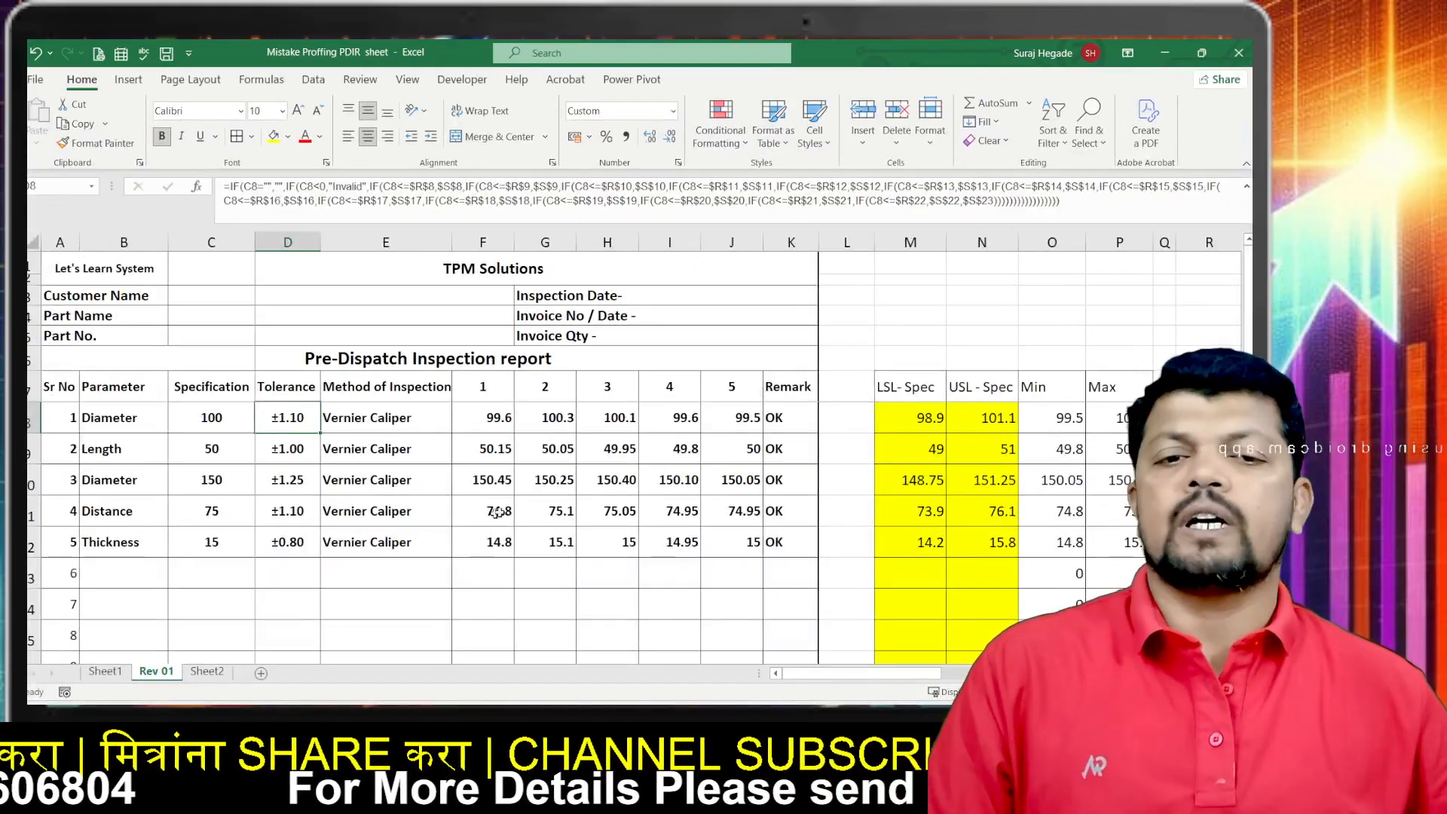
click(386, 573)
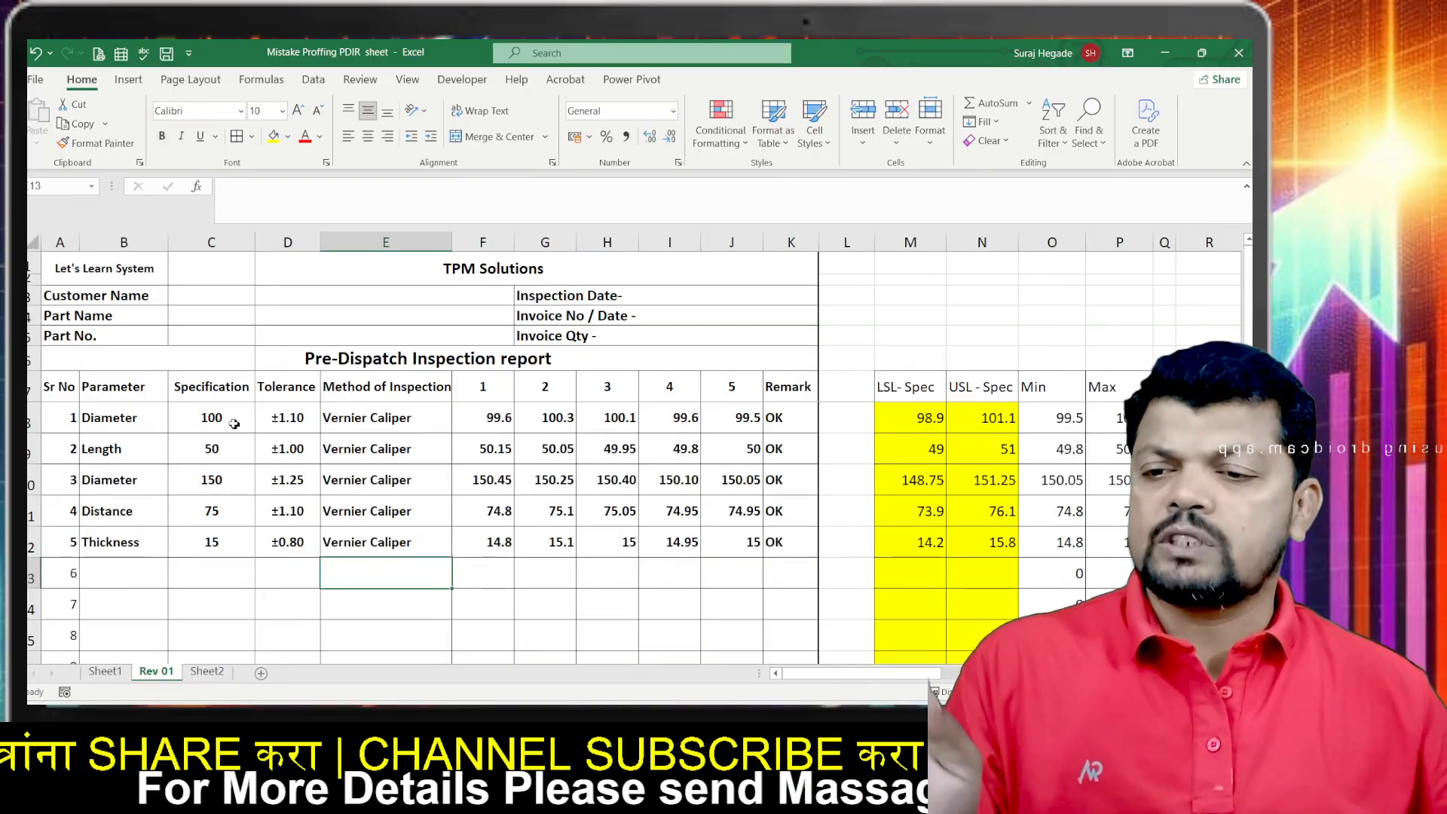
Step: Clear the five specification values in C8:C12 and restore them in the same cells
drag(228, 419, 222, 547)
key(ctrl+c)
key(Delete)
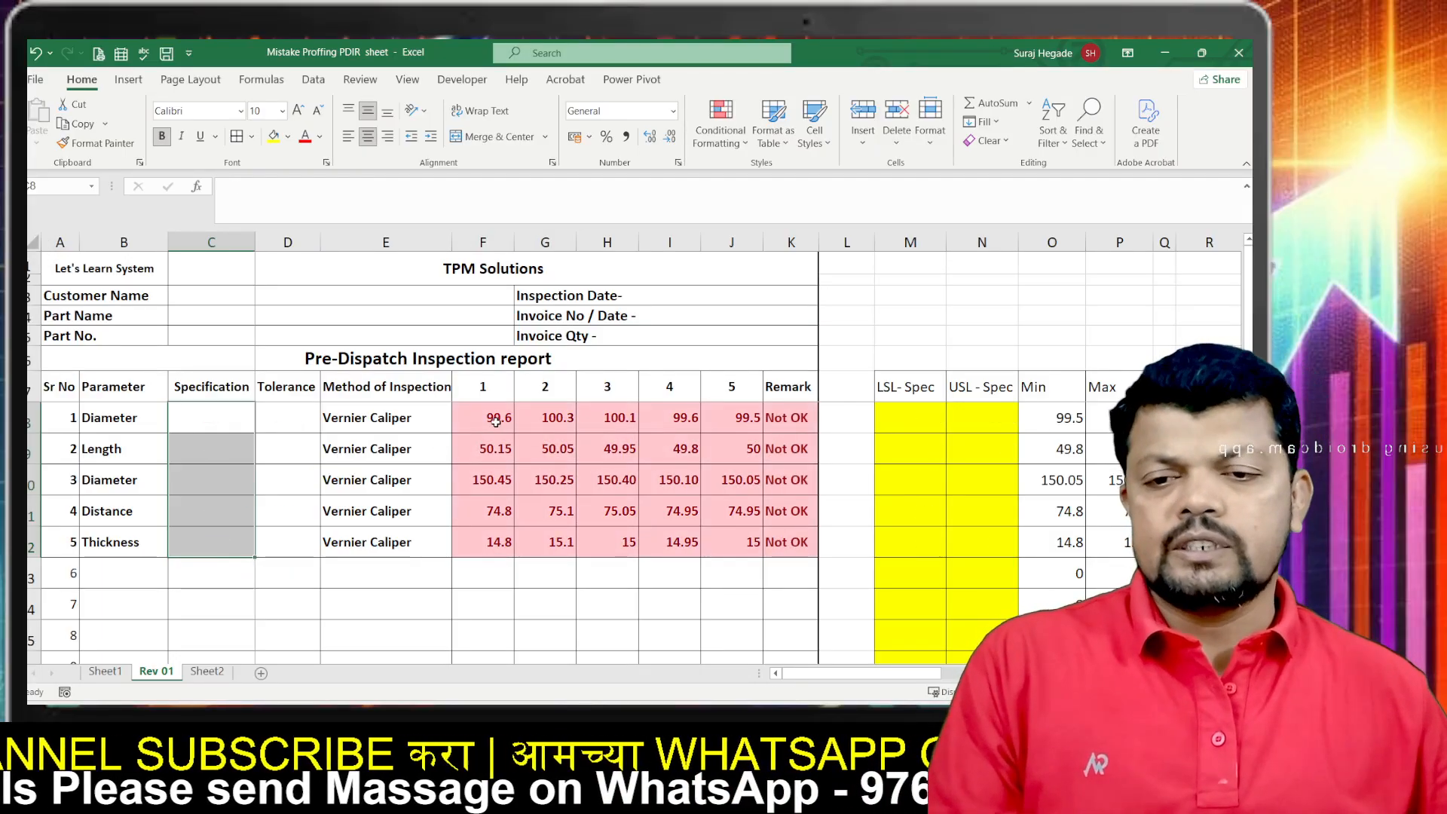
drag(496, 422, 707, 548)
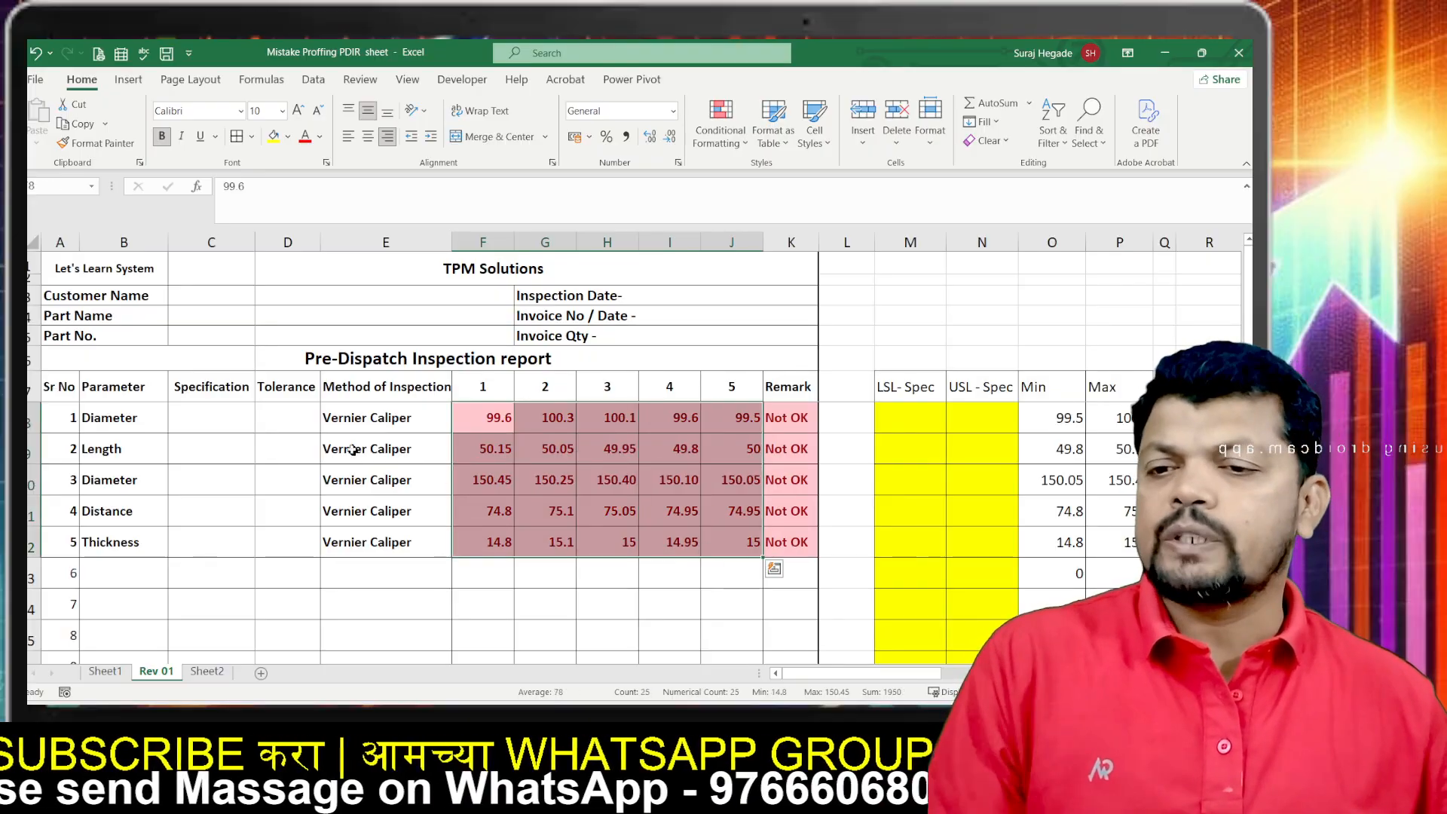
click(244, 420)
key(ctrl+v)
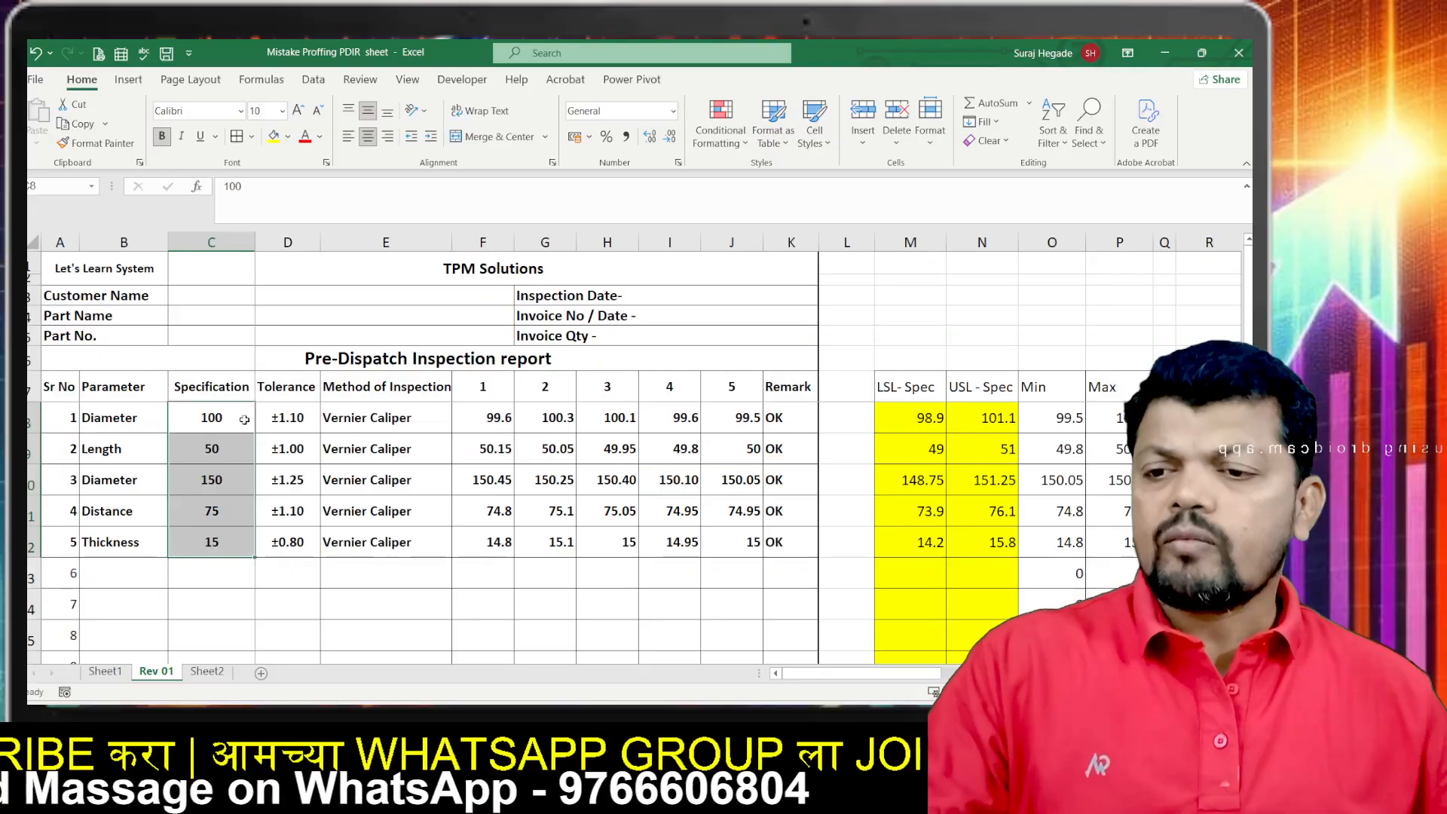
click(433, 491)
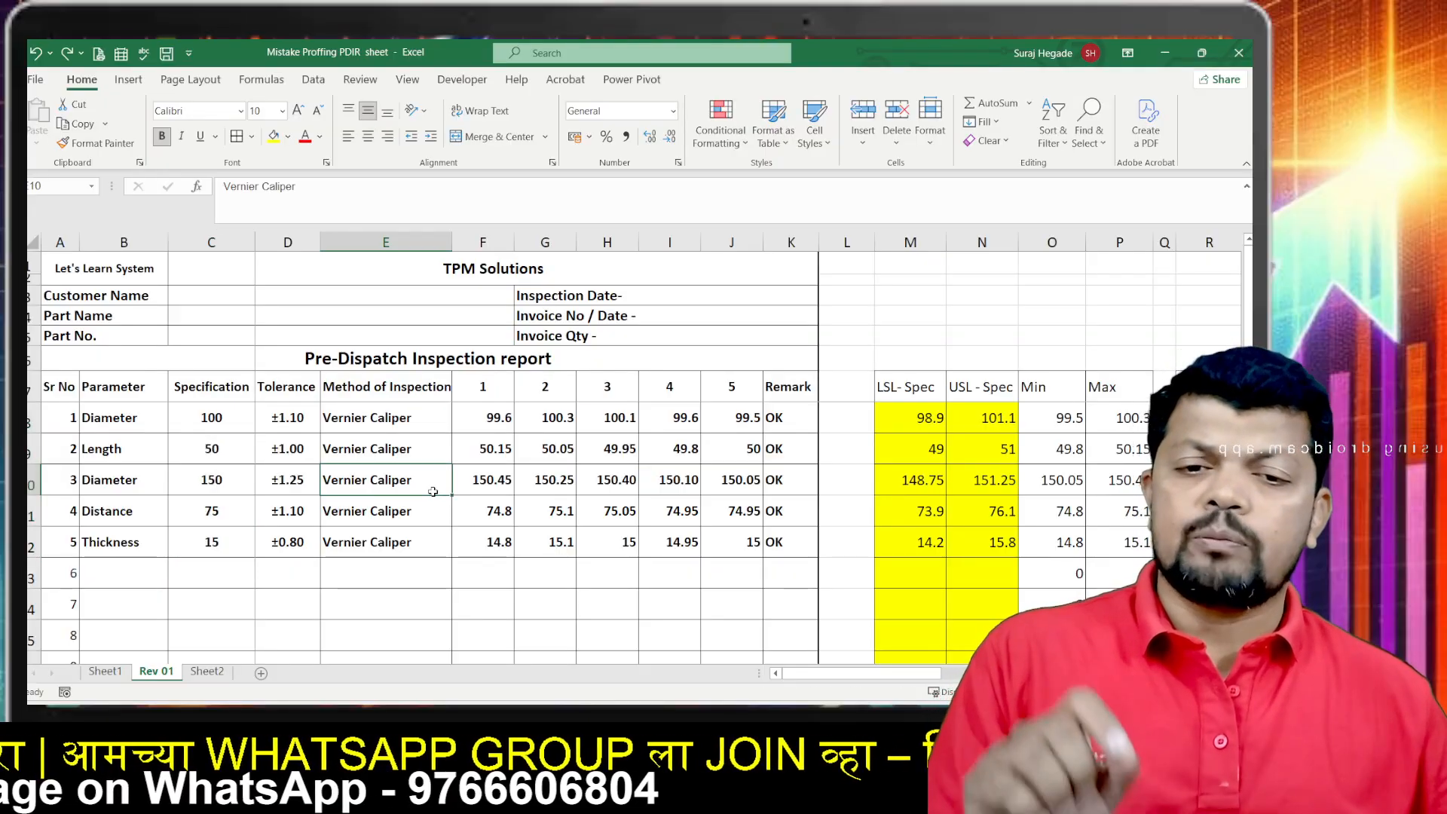